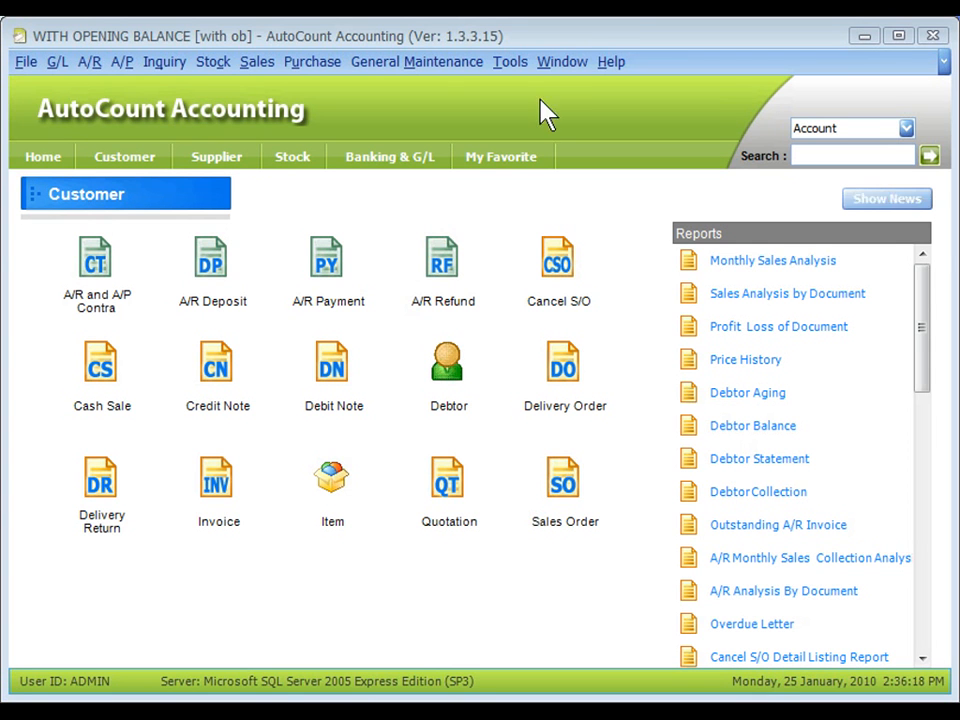
Enable the Multi-Currency module in the account book's module settings and save the change.
{"action": "left_click", "coordinate": [507, 64]}
{"action": "mouse_move", "coordinate": [620, 448]}
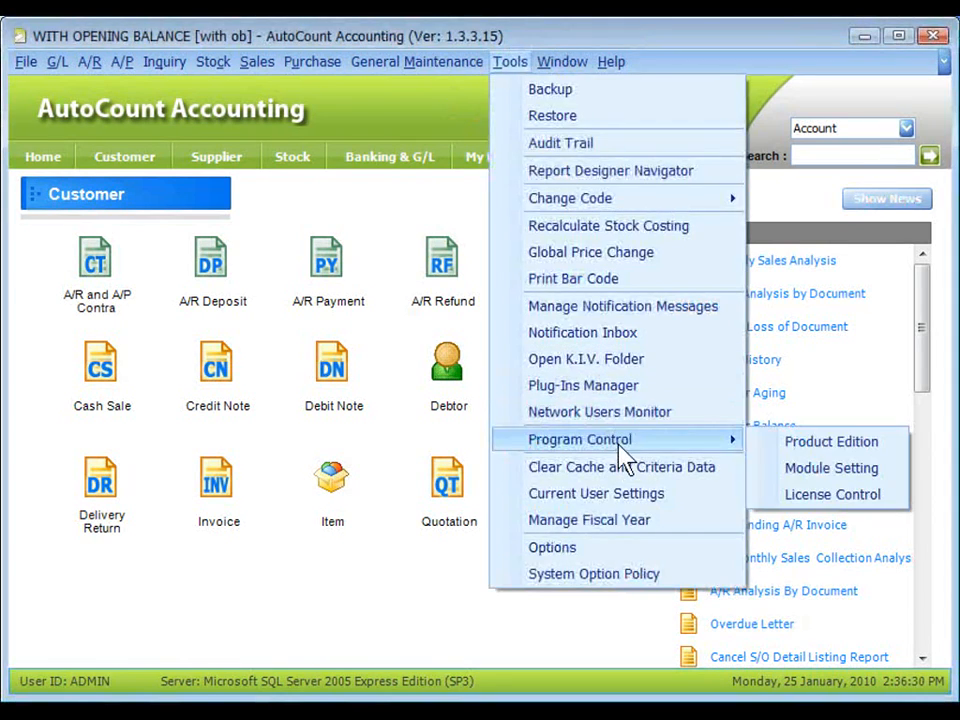
{"action": "left_click", "coordinate": [845, 487]}
{"action": "left_click", "coordinate": [158, 293]}
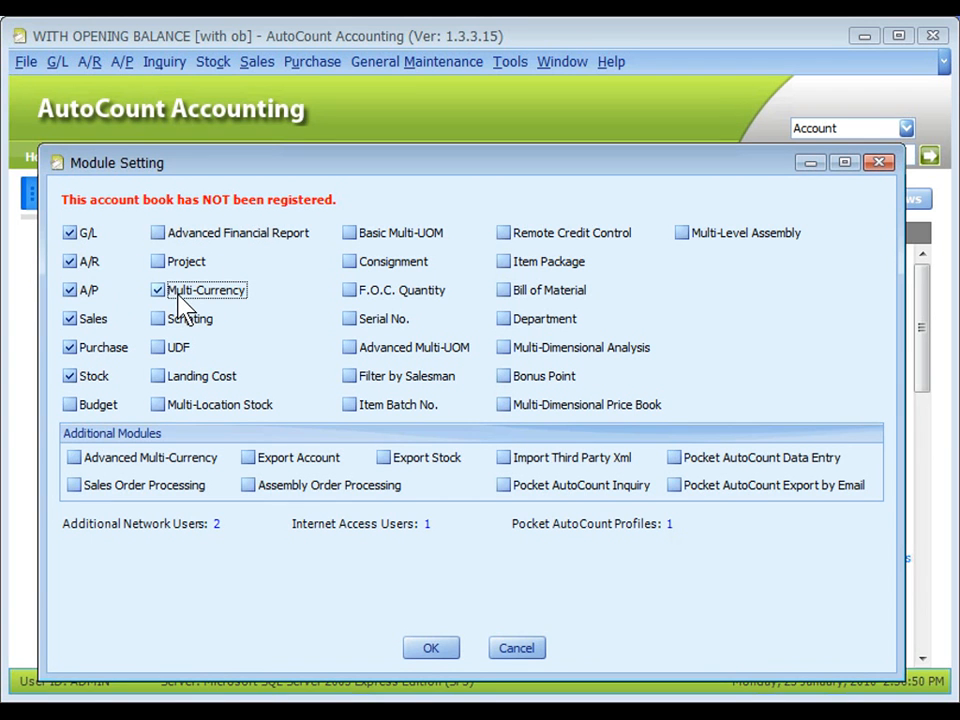
{"action": "left_click", "coordinate": [424, 648]}
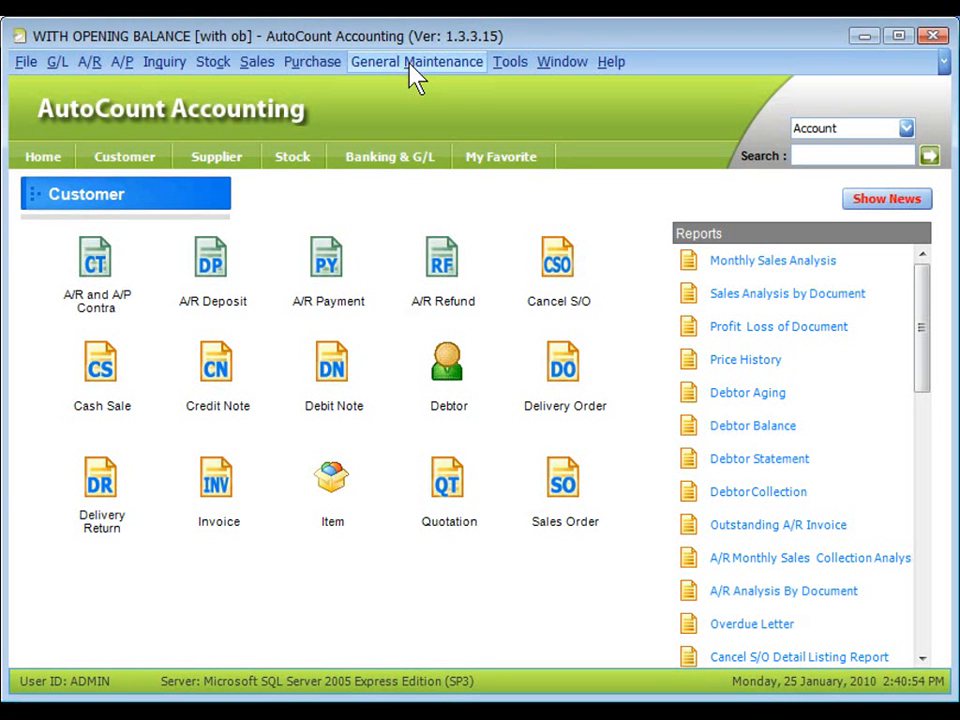
Start a new currency record in Currency Maintenance with USD as both the currency code and the symbol.
{"action": "left_click", "coordinate": [415, 79]}
{"action": "left_click", "coordinate": [560, 303]}
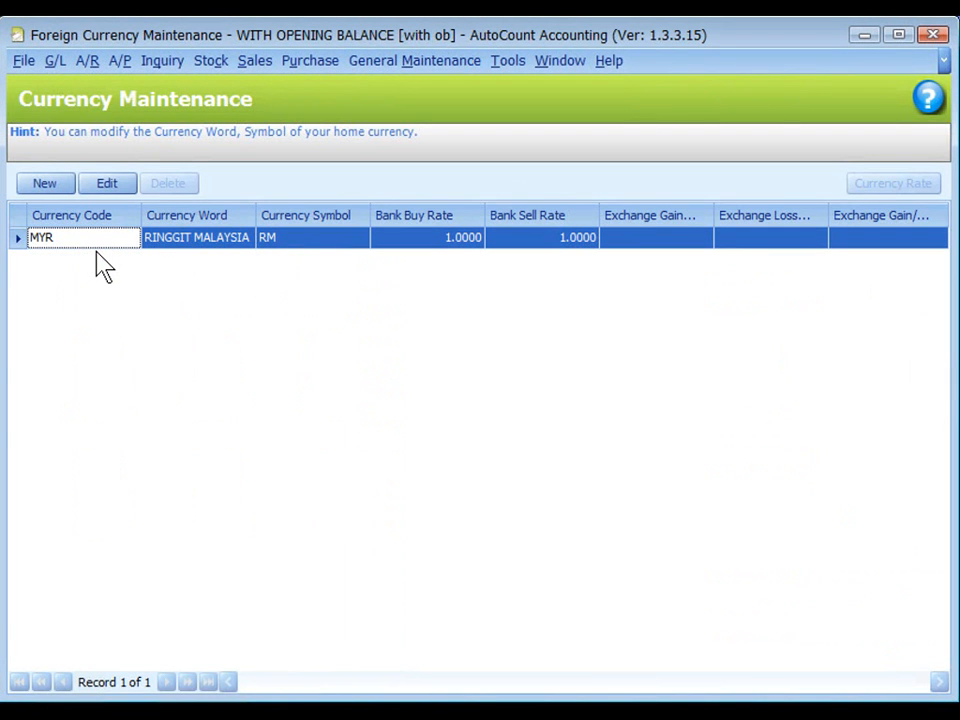
{"action": "left_click", "coordinate": [98, 258]}
{"action": "left_click", "coordinate": [44, 188]}
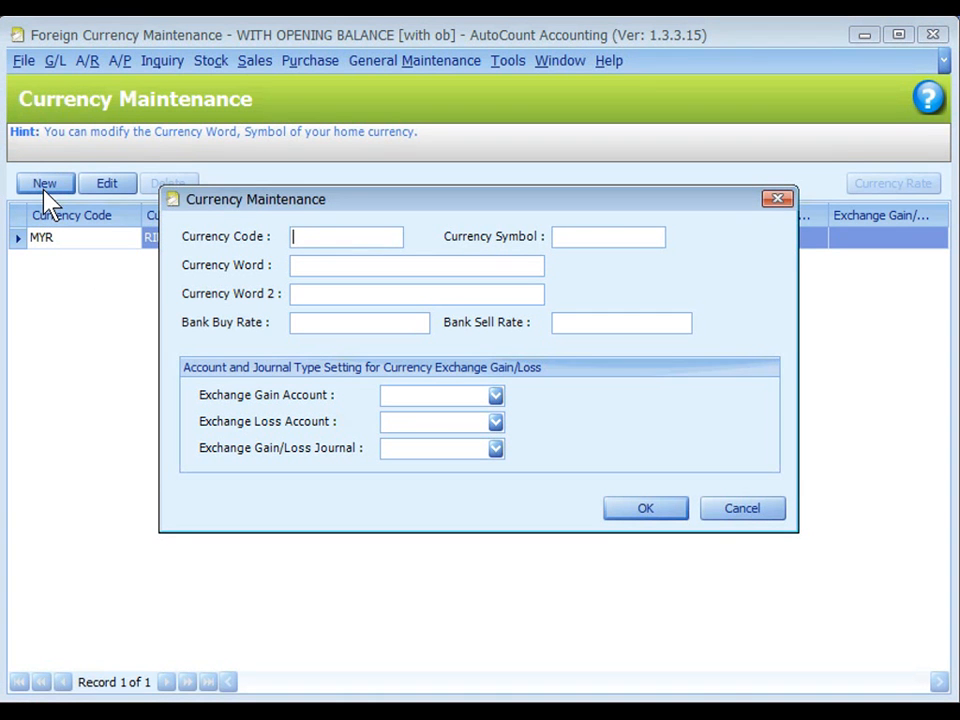
{"action": "left_click", "coordinate": [309, 234]}
{"action": "type", "text": "USD"}
{"action": "key", "text": "Tab"}
{"action": "type", "text": "USD"}
{"action": "left_click", "coordinate": [592, 238]}
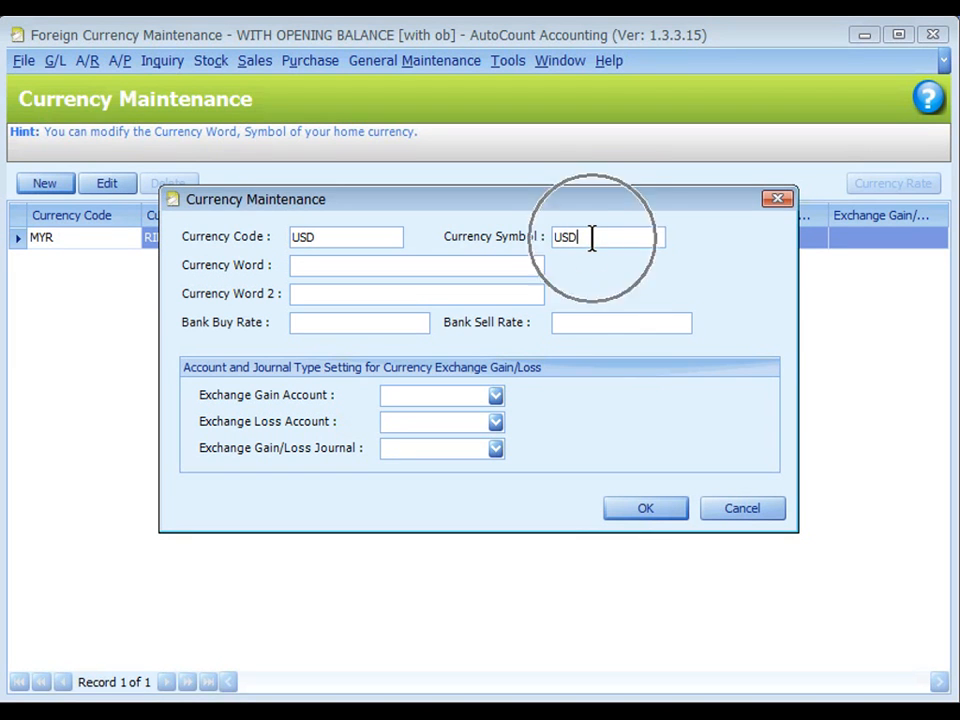
Set the currency word to US DOLLAR, with a bank buy rate of 3.5 and a bank sell rate of 3.55.
{"action": "left_click", "coordinate": [345, 268]}
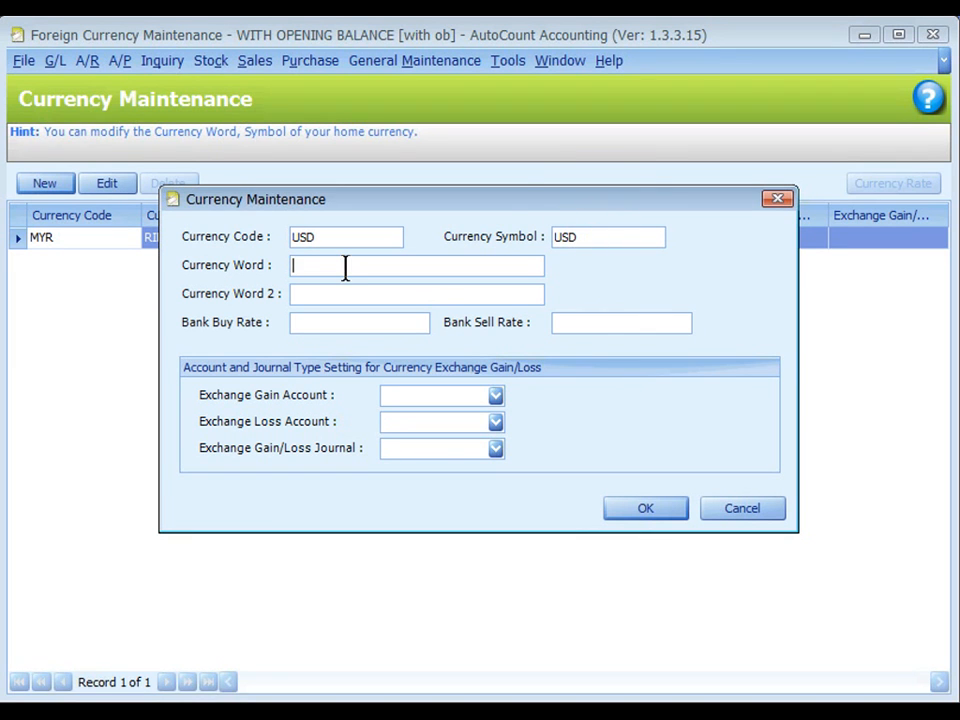
{"action": "type", "text": "US DOLLAR"}
{"action": "left_click", "coordinate": [367, 322]}
{"action": "type", "text": "3.5"}
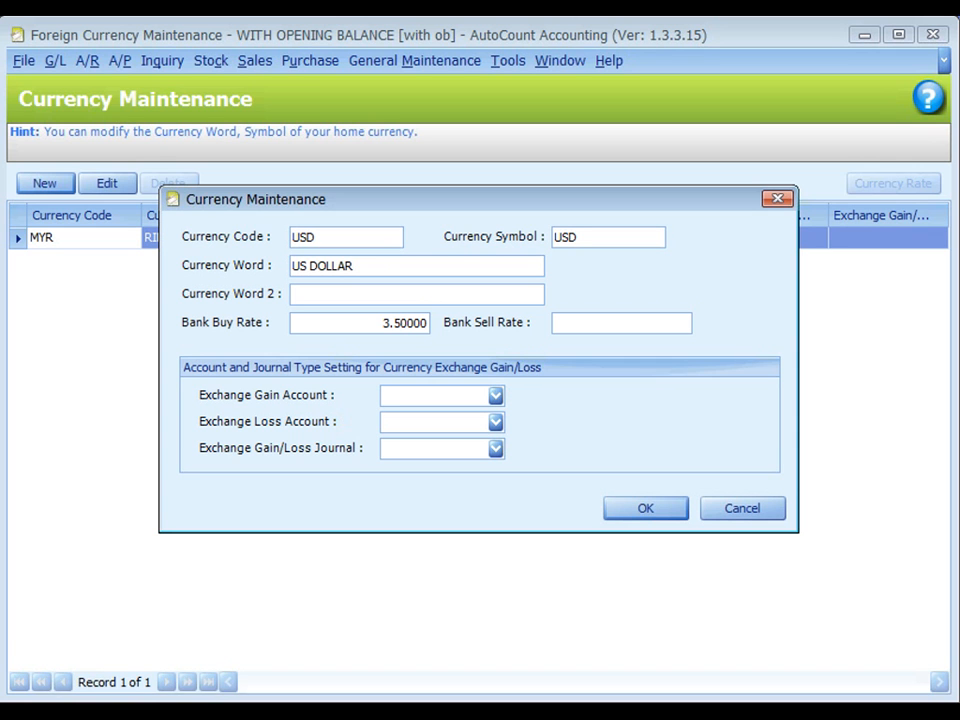
{"action": "left_click", "coordinate": [594, 319]}
{"action": "left_click", "coordinate": [619, 325]}
{"action": "type", "text": "3.55"}
Assign exchange gain account 530-0000, exchange loss account 908-0000 and the GENERAL journal to the new currency, and save it.
{"action": "left_click", "coordinate": [370, 398]}
{"action": "left_click", "coordinate": [543, 409]}
{"action": "left_click", "coordinate": [469, 396]}
{"action": "type", "text": "530-0000"}
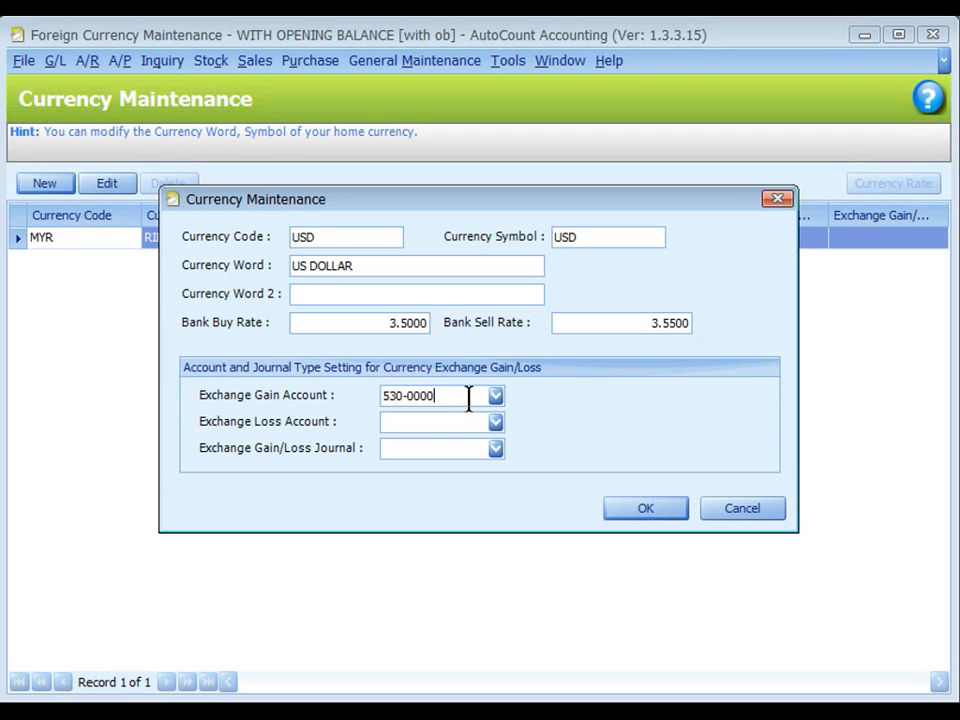
{"action": "left_click", "coordinate": [463, 421]}
{"action": "type", "text": "908-0000"}
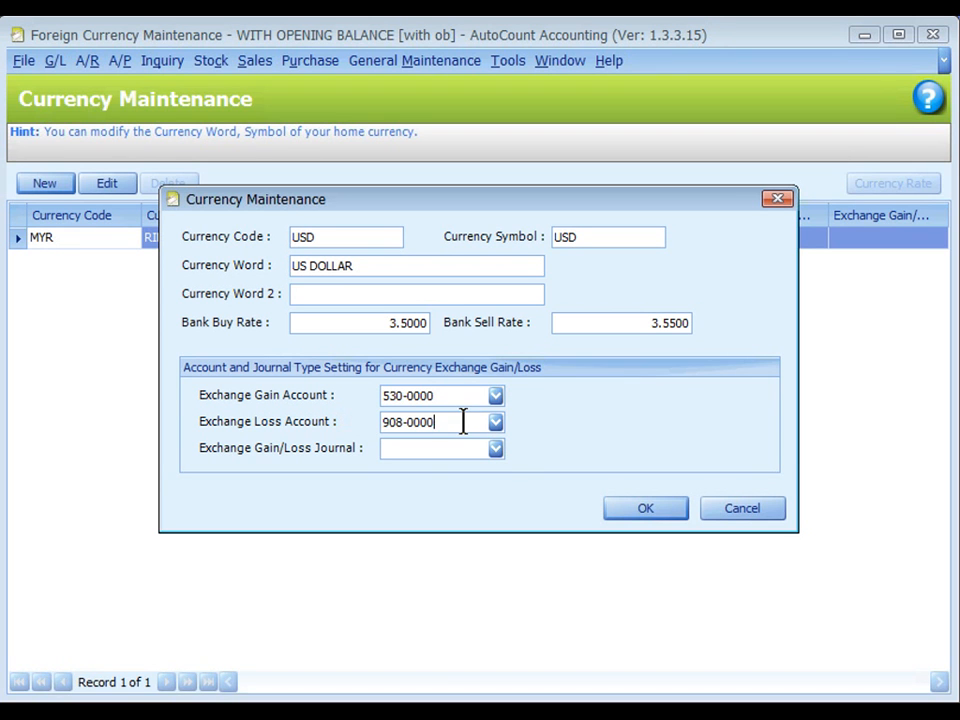
{"action": "left_click", "coordinate": [463, 421]}
{"action": "left_click", "coordinate": [496, 449]}
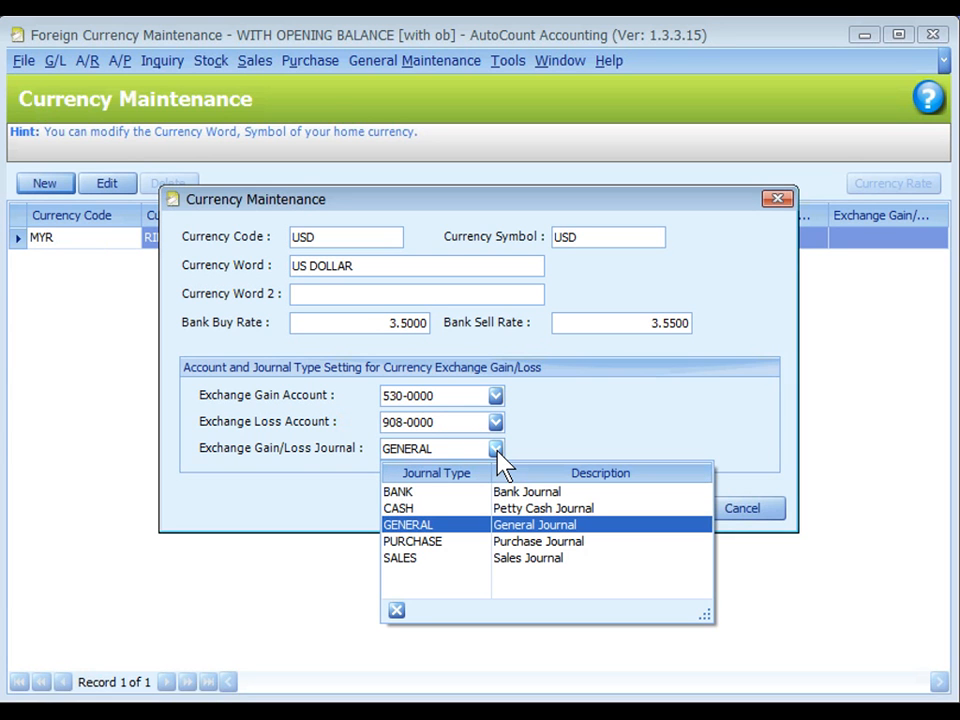
{"action": "left_click", "coordinate": [463, 527]}
{"action": "left_click", "coordinate": [645, 511]}
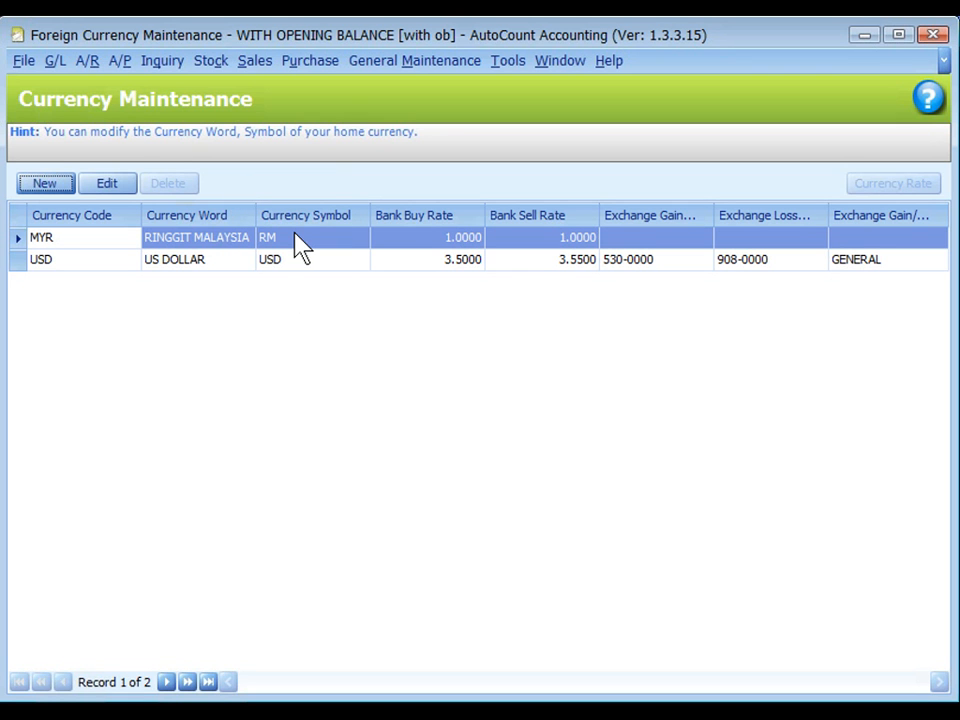
Edit the MYR currency to use gain account 530-0000, loss account 908-0000 and the GENERAL journal, and save it.
{"action": "left_click", "coordinate": [105, 183]}
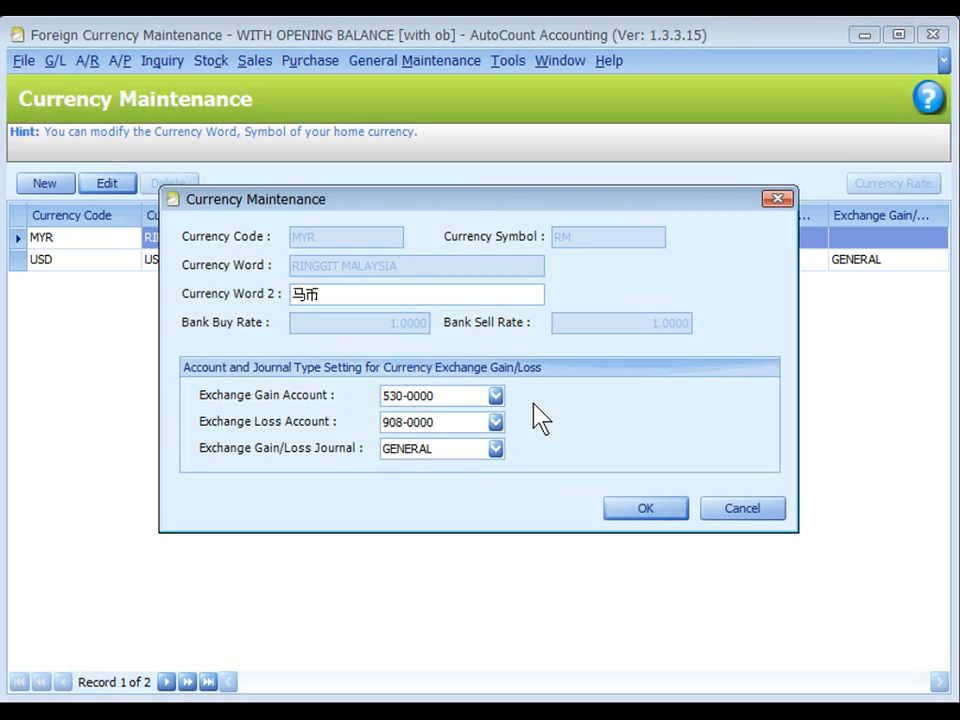
{"action": "left_click", "coordinate": [650, 512]}
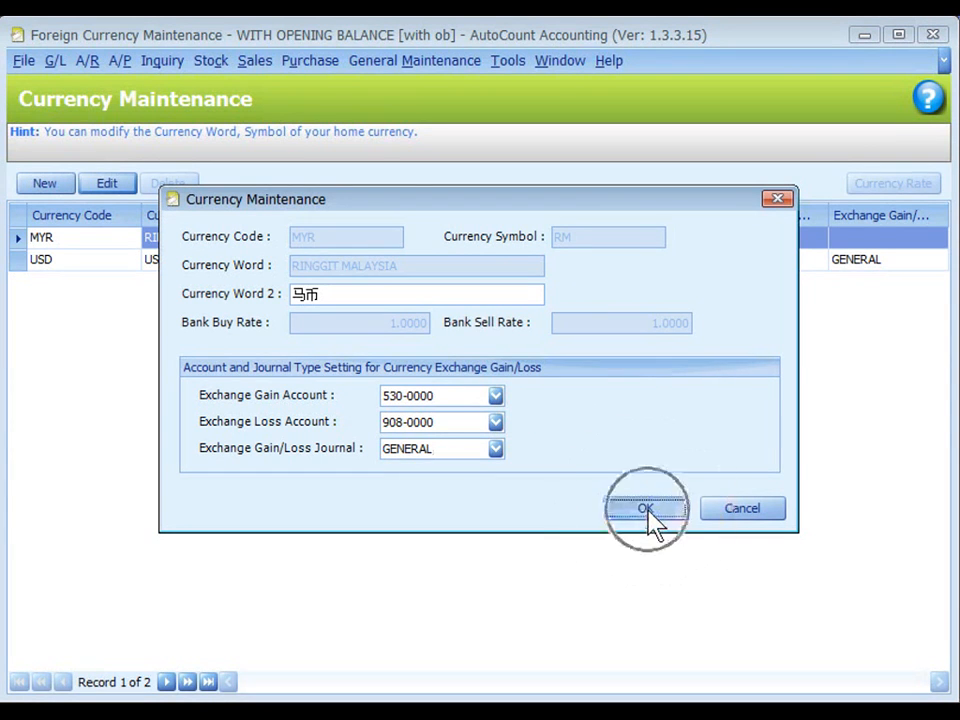
Open the currency rate records of the USD currency for review.
{"action": "left_click", "coordinate": [204, 262]}
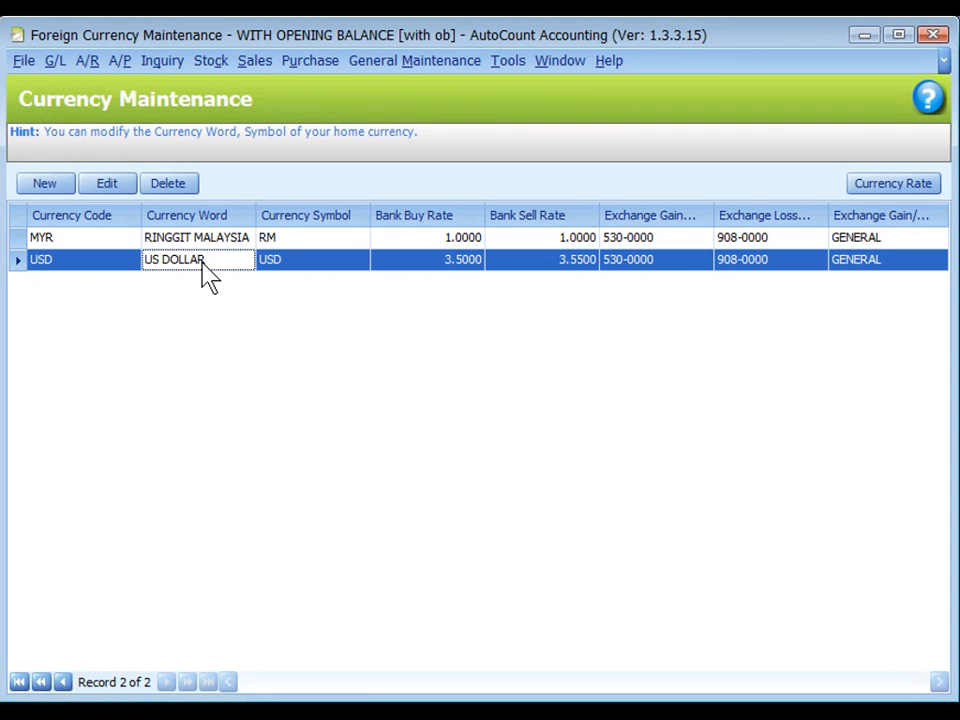
{"action": "left_click", "coordinate": [876, 190]}
{"action": "left_click", "coordinate": [545, 538]}
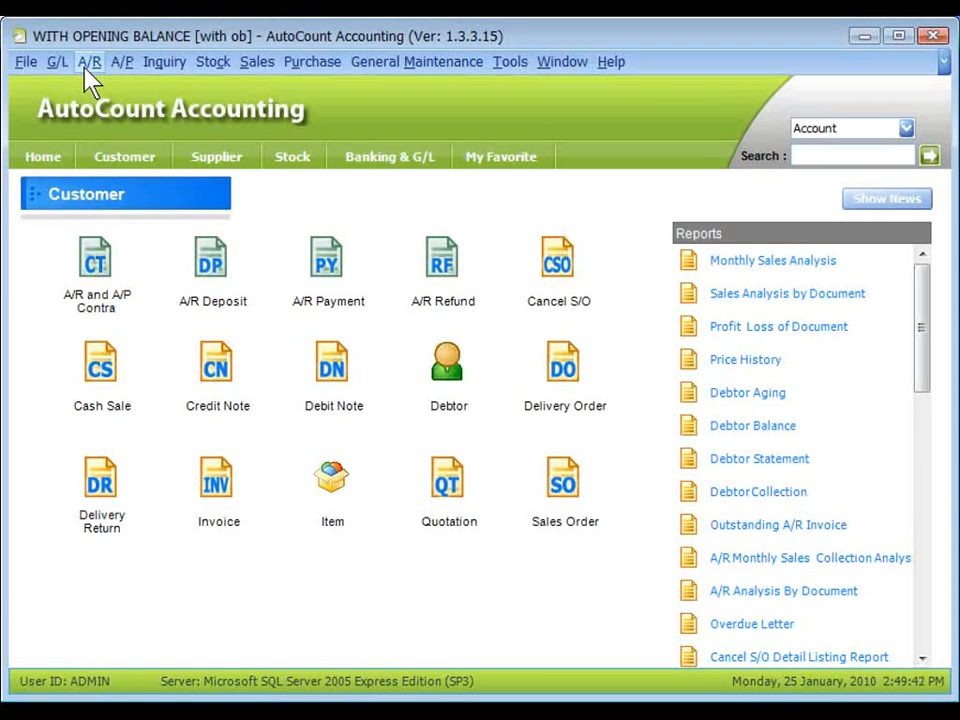
Create and save a debtor with company name USD DEBTOR, debtor type OSEAS and currency USD.
{"action": "left_click", "coordinate": [89, 62]}
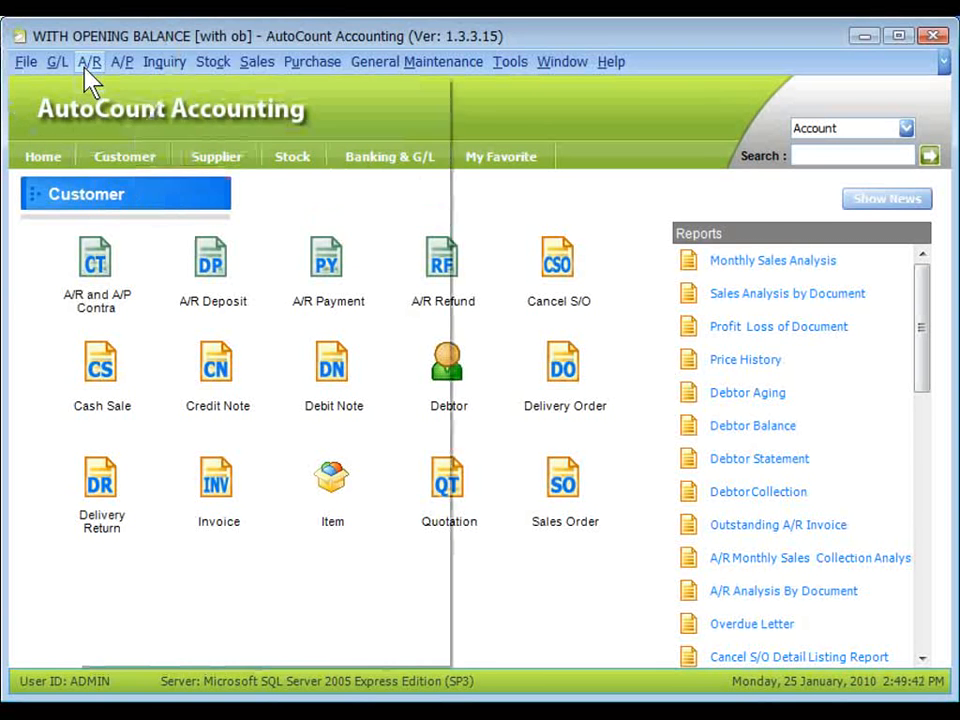
{"action": "left_click", "coordinate": [253, 103]}
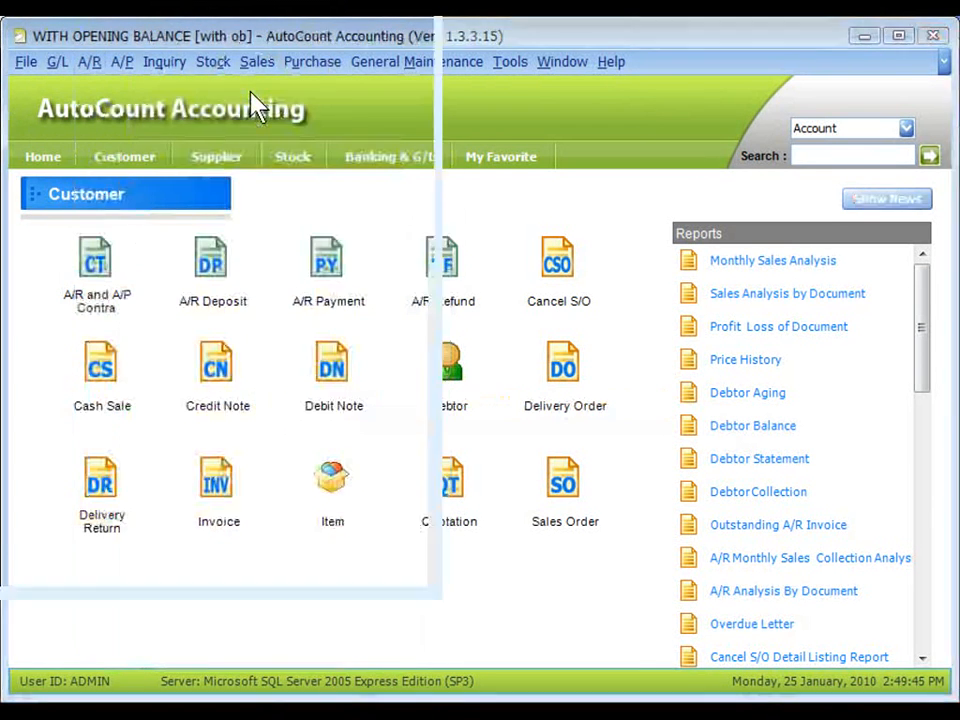
{"action": "left_click", "coordinate": [110, 210]}
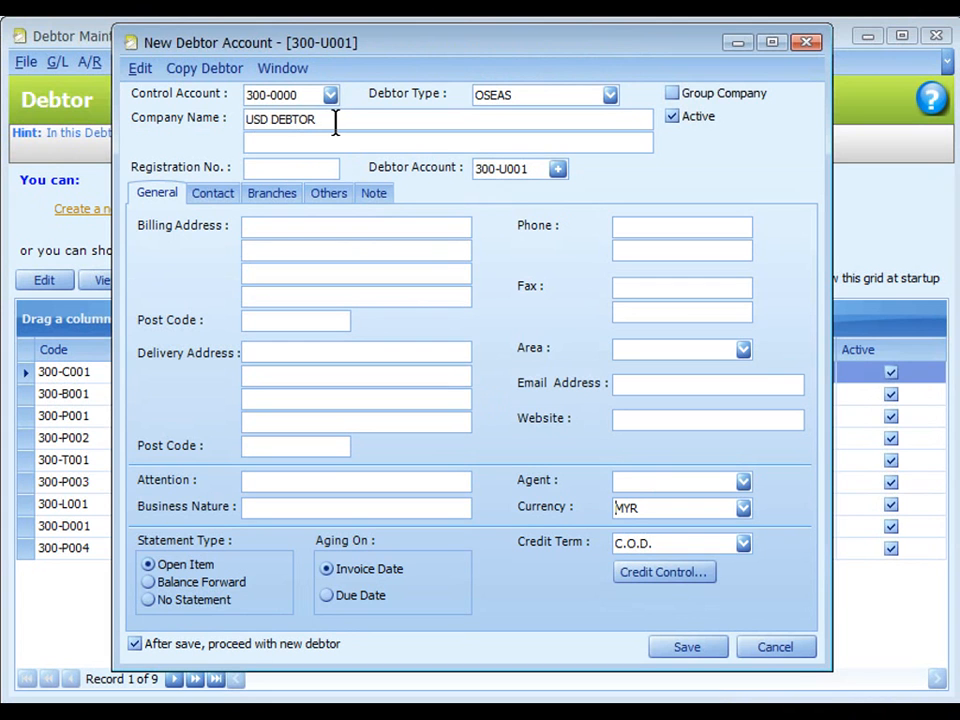
{"action": "left_click", "coordinate": [746, 518]}
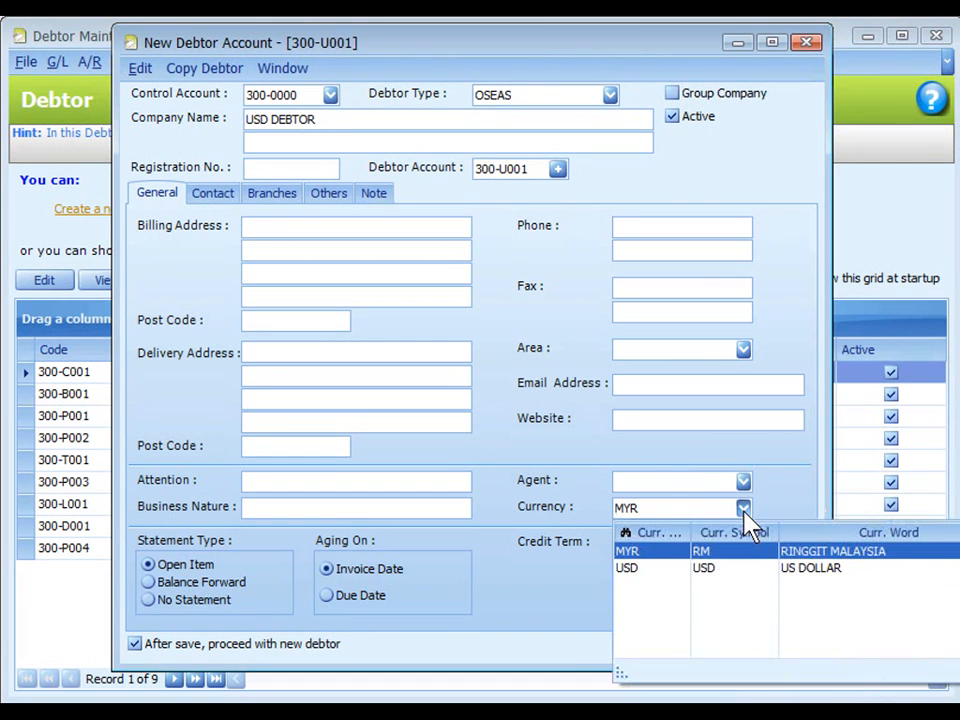
{"action": "left_click", "coordinate": [697, 570]}
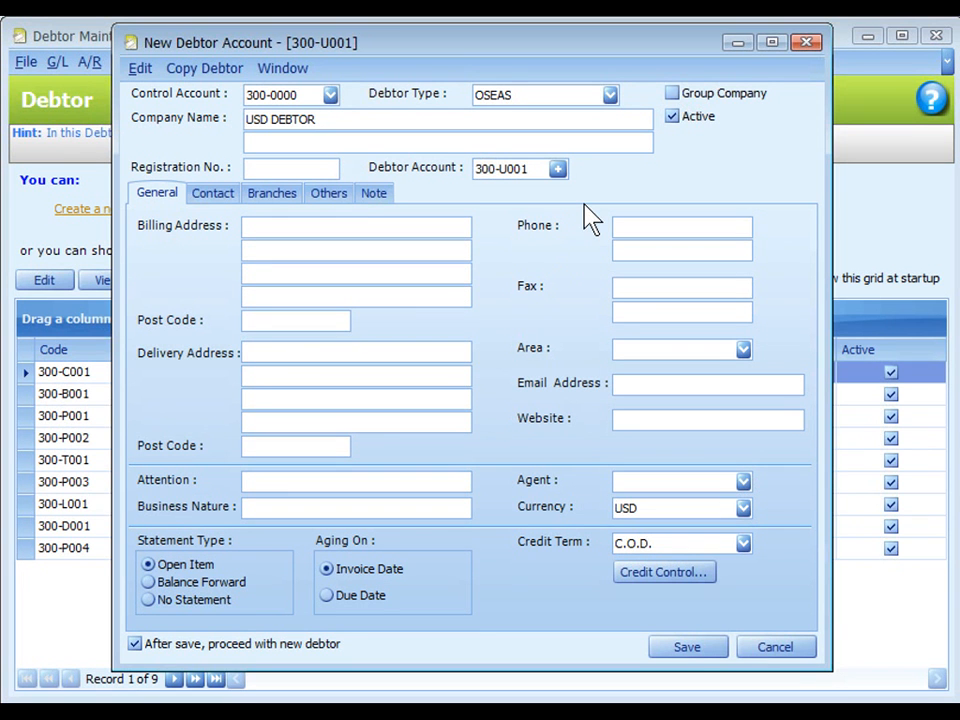
{"action": "left_click", "coordinate": [688, 650]}
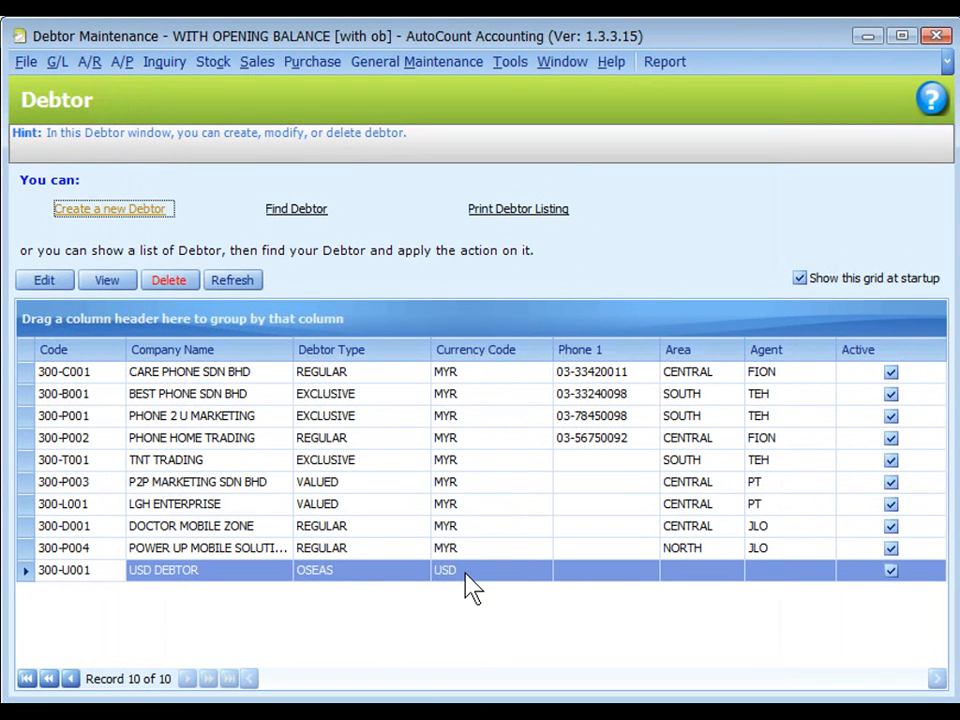
{"action": "left_click", "coordinate": [465, 578]}
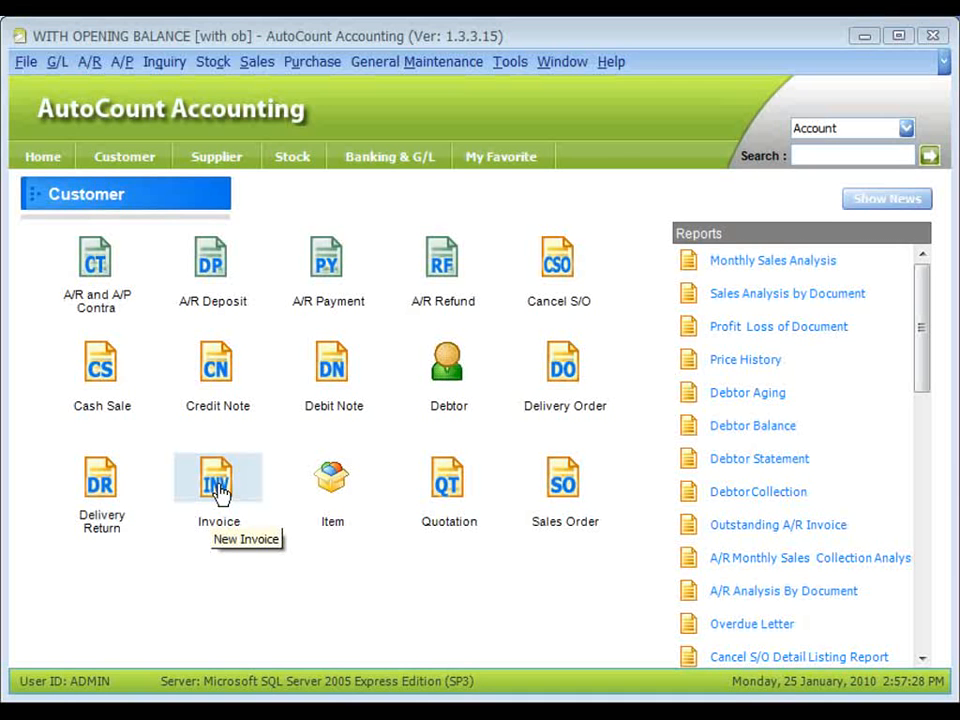
Create a new invoice for USD DEBTOR with one NOKIA N80 (item N80) at a unit price of 3,000.00.
{"action": "left_click", "coordinate": [219, 488]}
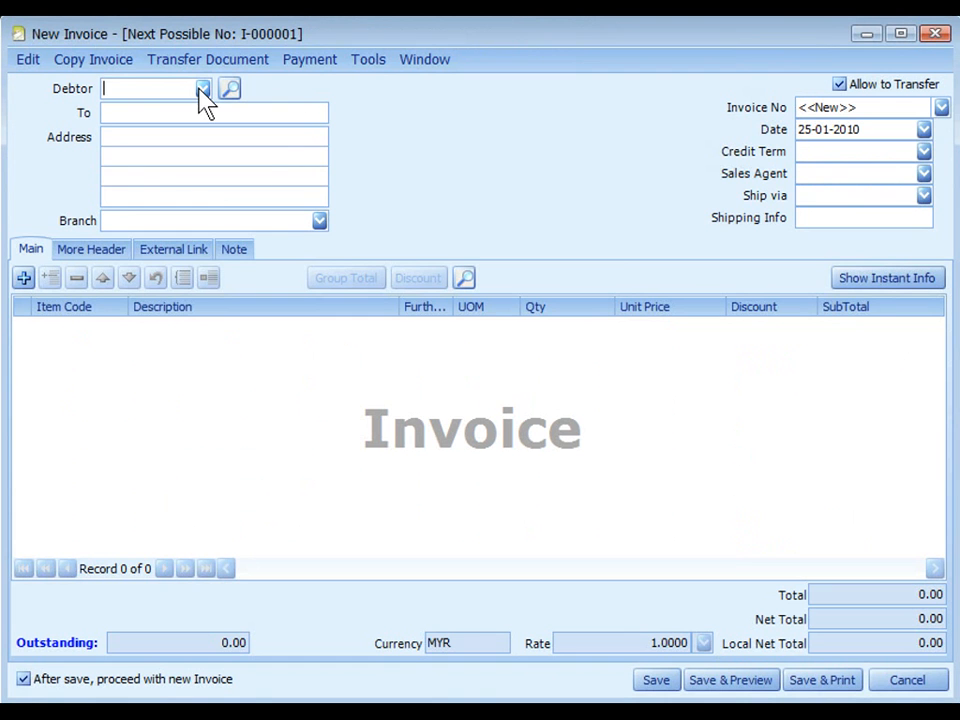
{"action": "left_click", "coordinate": [202, 89]}
{"action": "scroll", "coordinate": [314, 240], "scroll_direction": "down", "scroll_amount": 1}
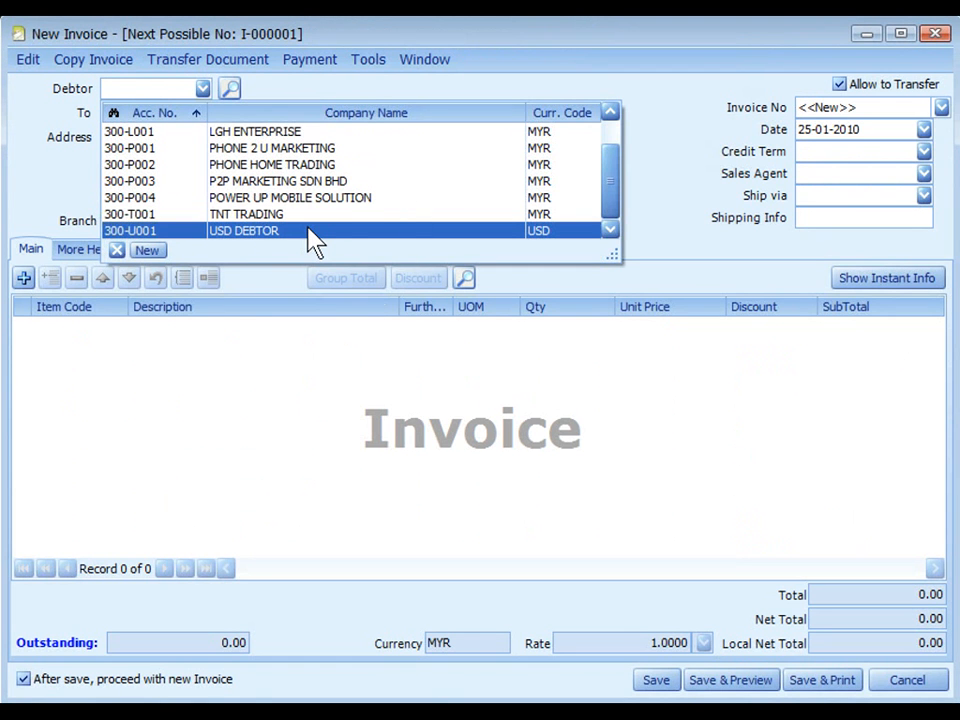
{"action": "left_click", "coordinate": [314, 231]}
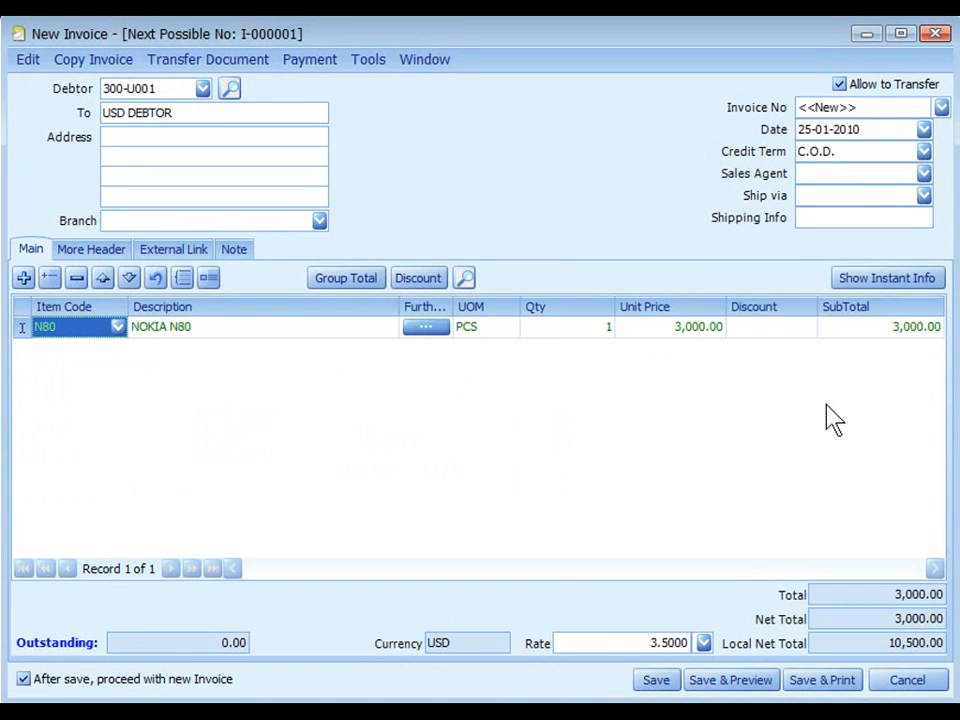
Check the invoice's currency and exchange rate, then save it and preview the printed invoice down to its total.
{"action": "left_click", "coordinate": [463, 646]}
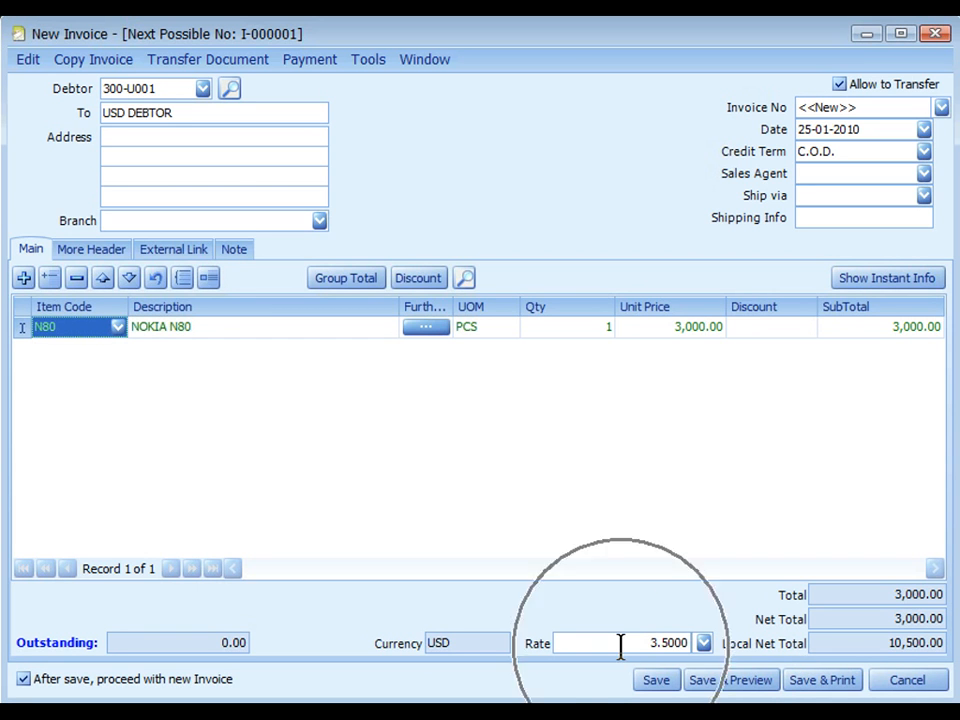
{"action": "left_click", "coordinate": [703, 646]}
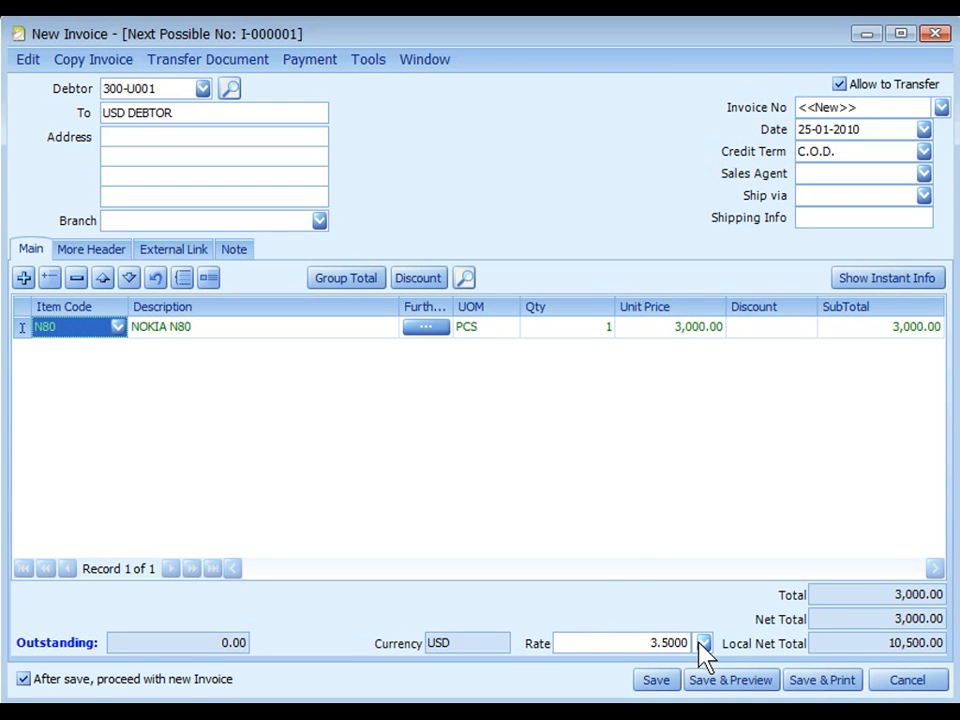
{"action": "left_click", "coordinate": [727, 689]}
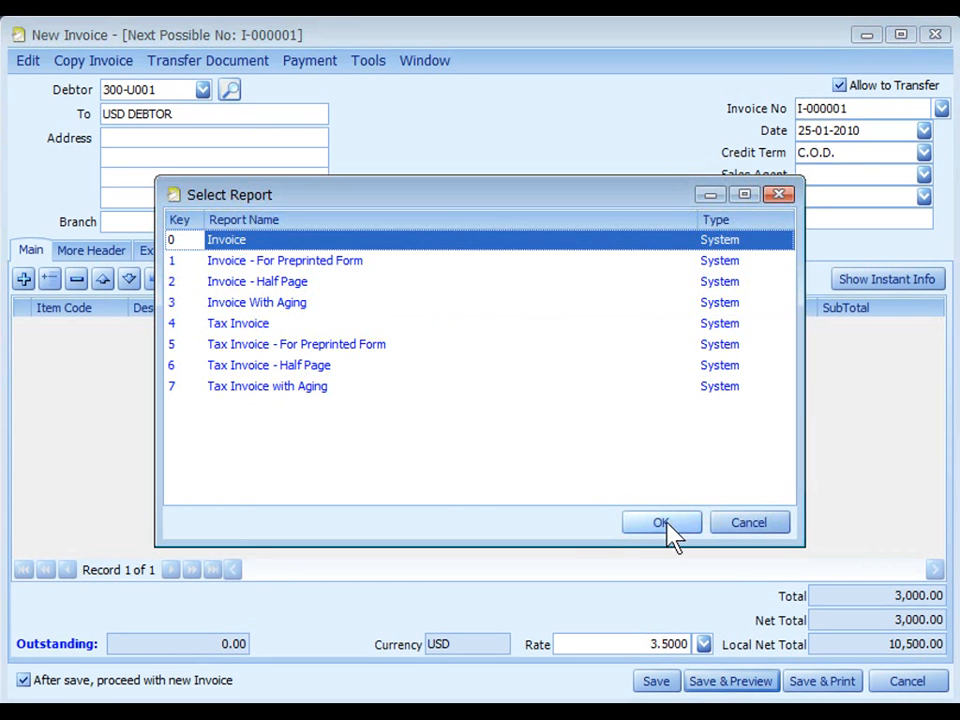
{"action": "left_click", "coordinate": [668, 528]}
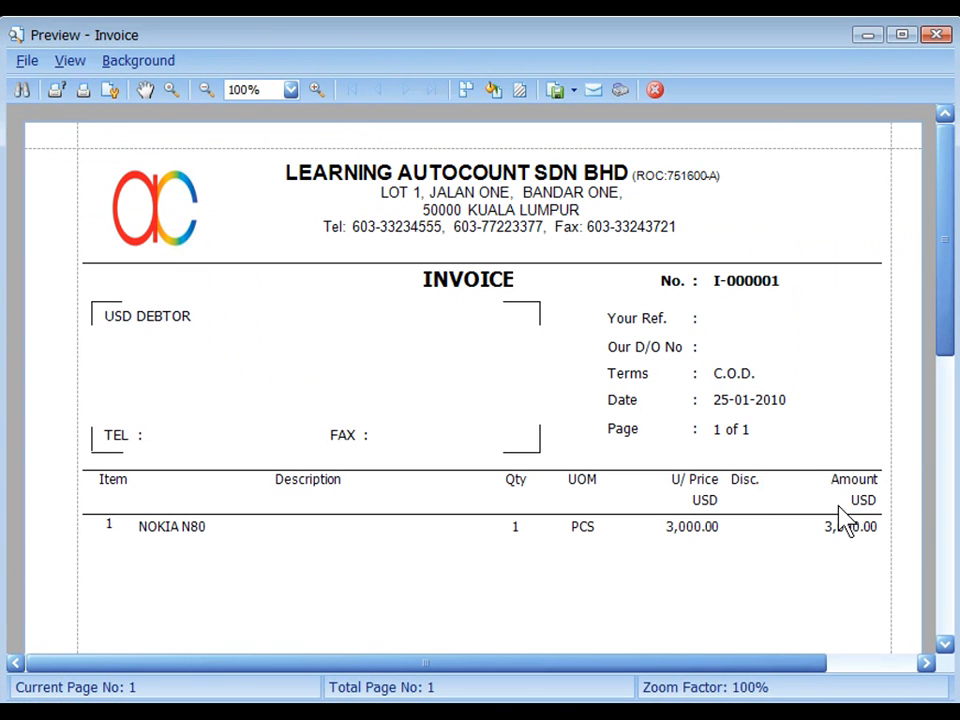
{"action": "left_click_drag", "start_coordinate": [945, 326], "coordinate": [945, 568]}
{"action": "left_click", "coordinate": [165, 489]}
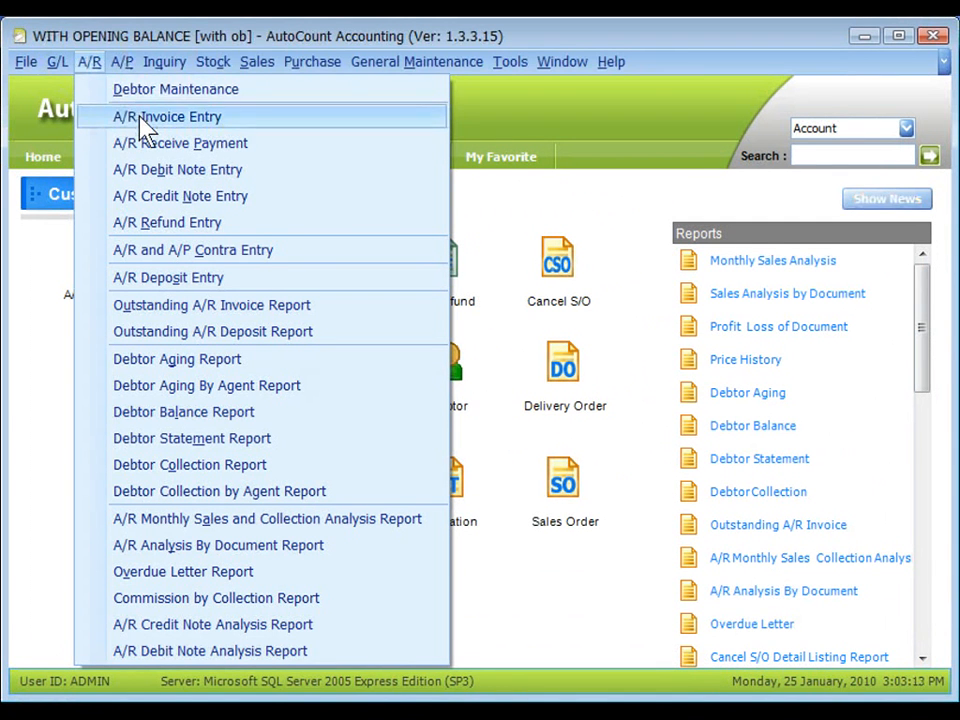
Open the USD DEBTOR invoice from the A/R invoice list and examine its posting details in original and home currency.
{"action": "left_click", "coordinate": [143, 127]}
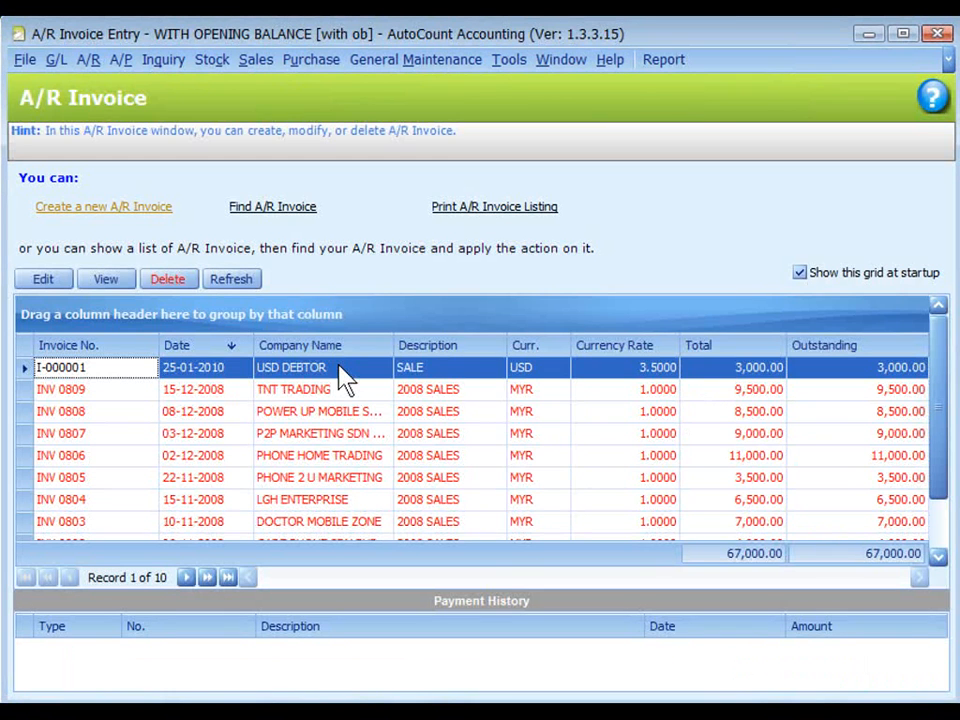
{"action": "left_click", "coordinate": [339, 368]}
{"action": "double_click", "coordinate": [339, 368]}
{"action": "left_click", "coordinate": [207, 93]}
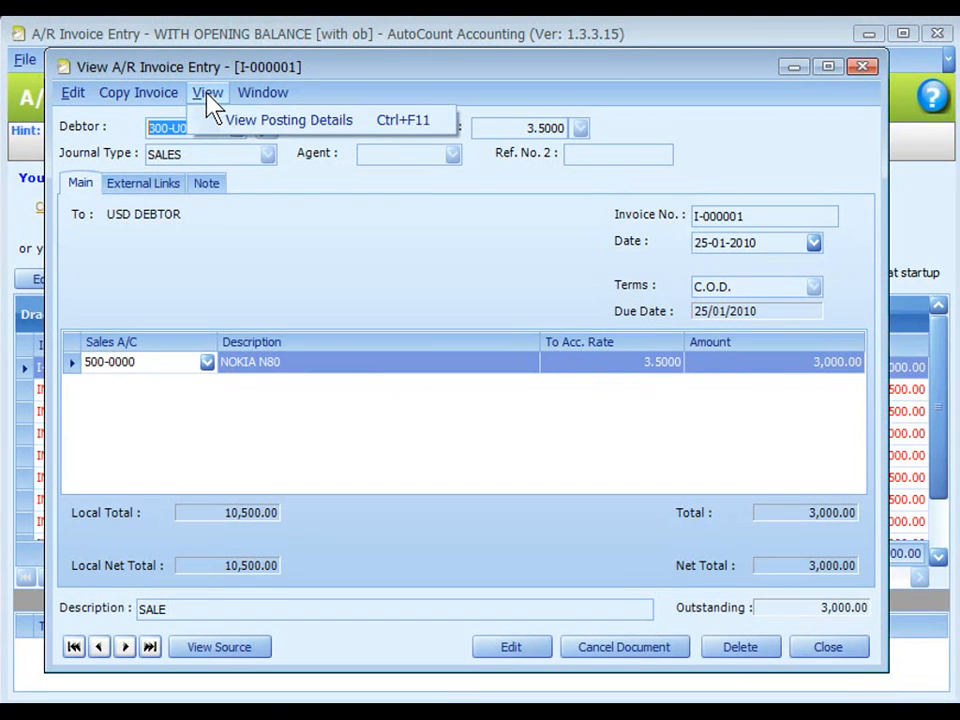
{"action": "left_click", "coordinate": [302, 125]}
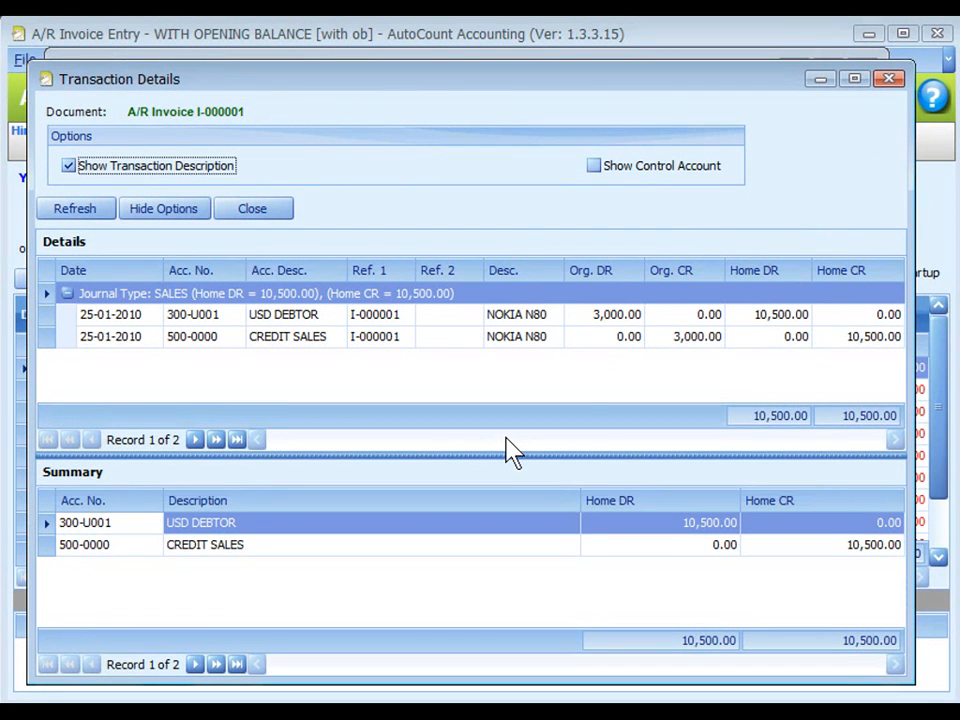
{"action": "left_click", "coordinate": [622, 358]}
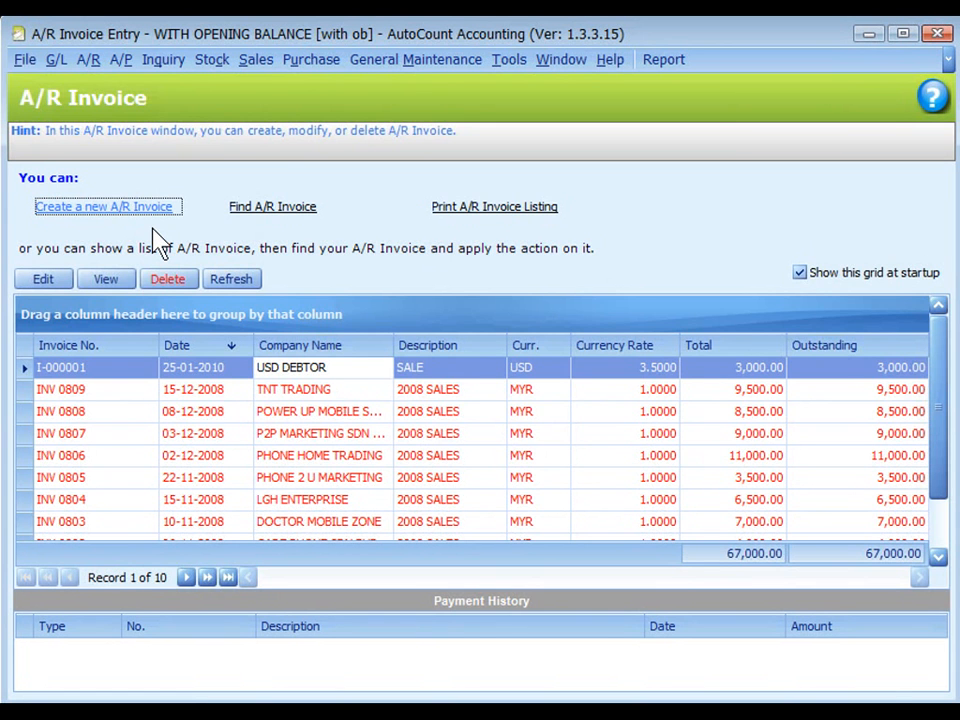
Create a new A/R invoice for USD DEBTOR with a CREDIT SALES line of 2,000.00 at a to-account rate of 3.5000.
{"action": "left_click", "coordinate": [105, 208]}
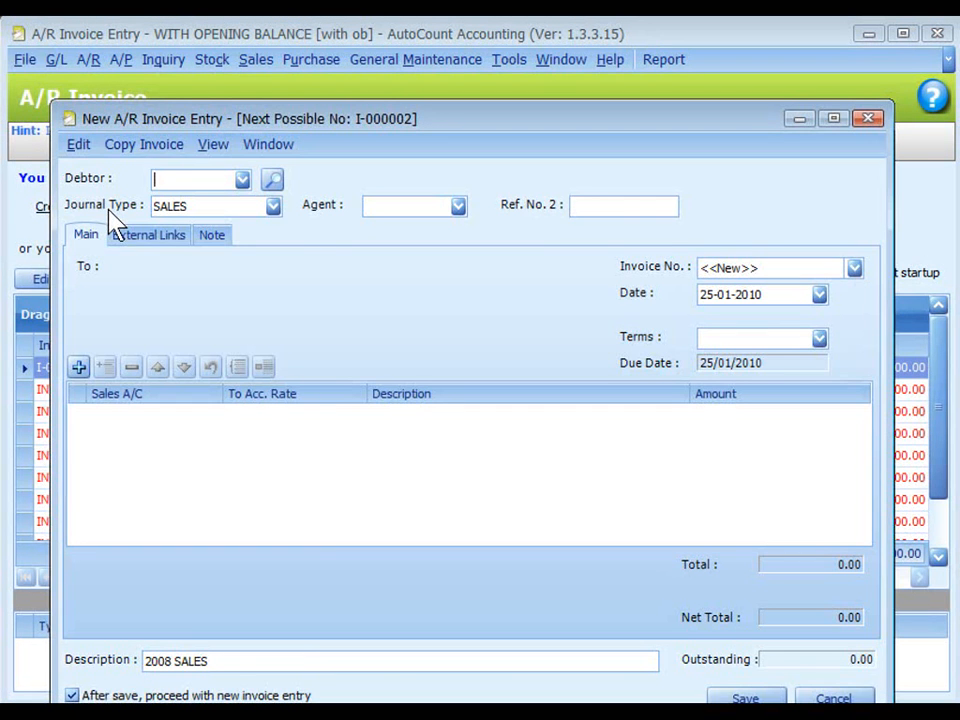
{"action": "left_click", "coordinate": [242, 179]}
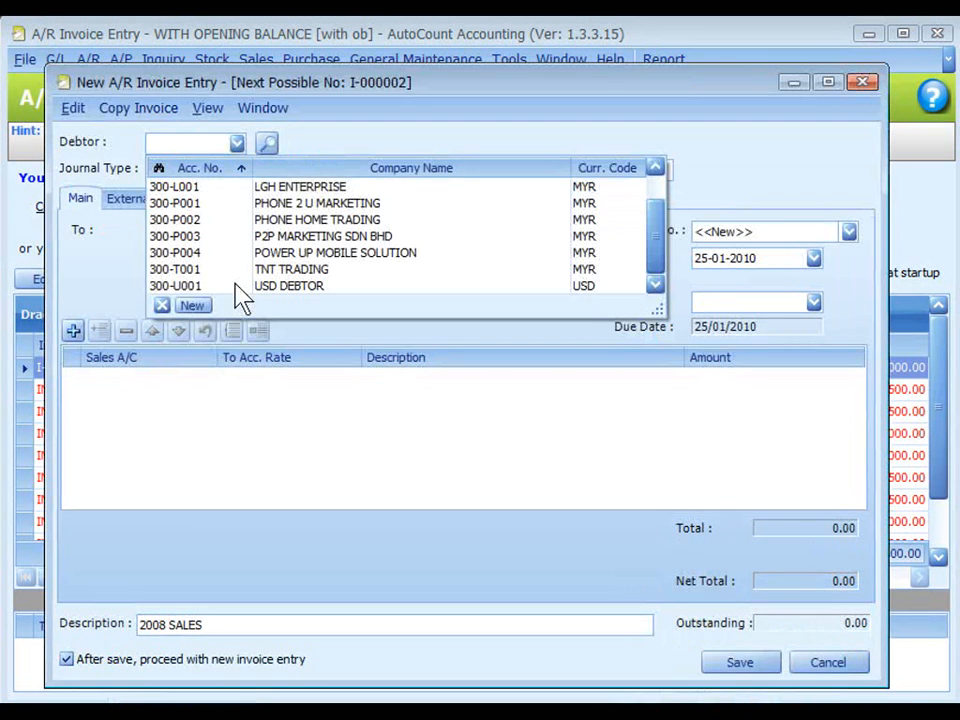
{"action": "left_click", "coordinate": [237, 286]}
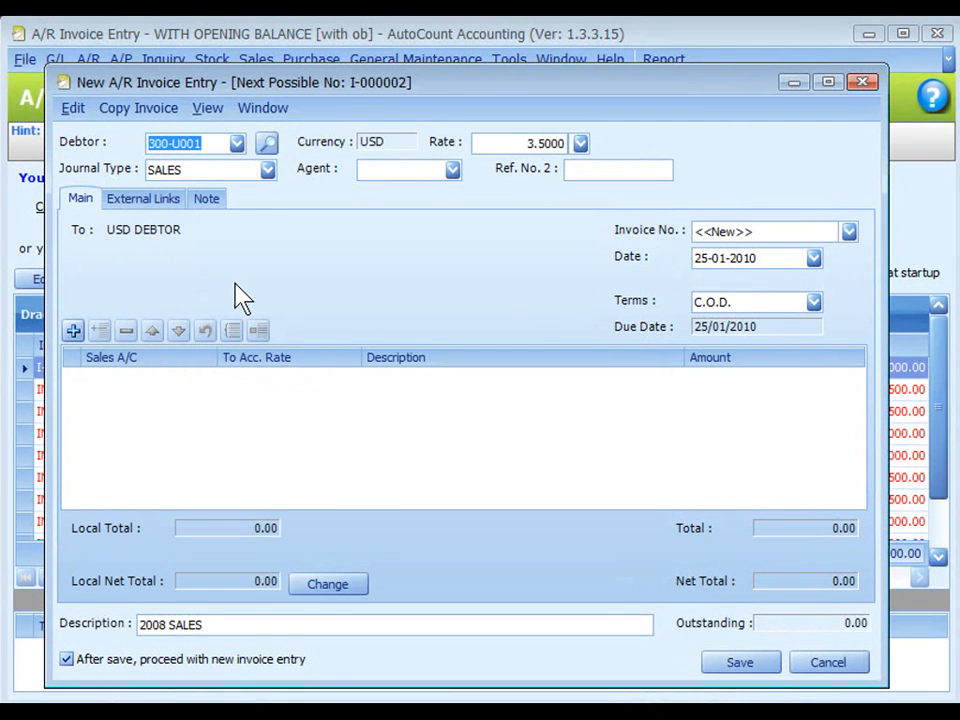
{"action": "left_click", "coordinate": [394, 146]}
{"action": "left_click", "coordinate": [507, 143]}
{"action": "left_click", "coordinate": [74, 331]}
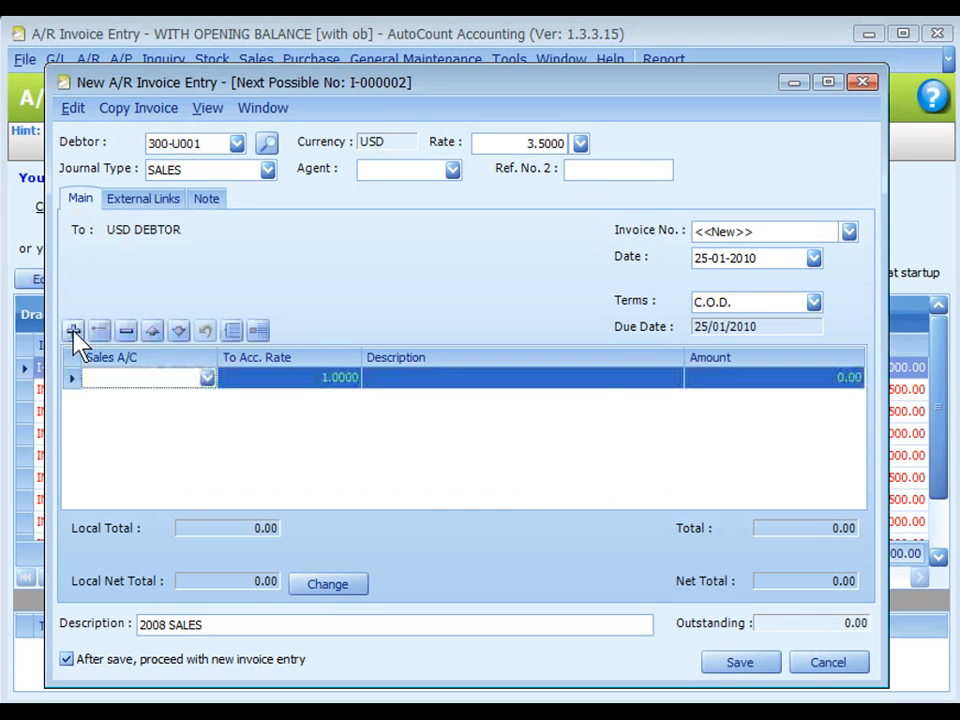
{"action": "left_click", "coordinate": [124, 378]}
{"action": "left_click", "coordinate": [236, 470]}
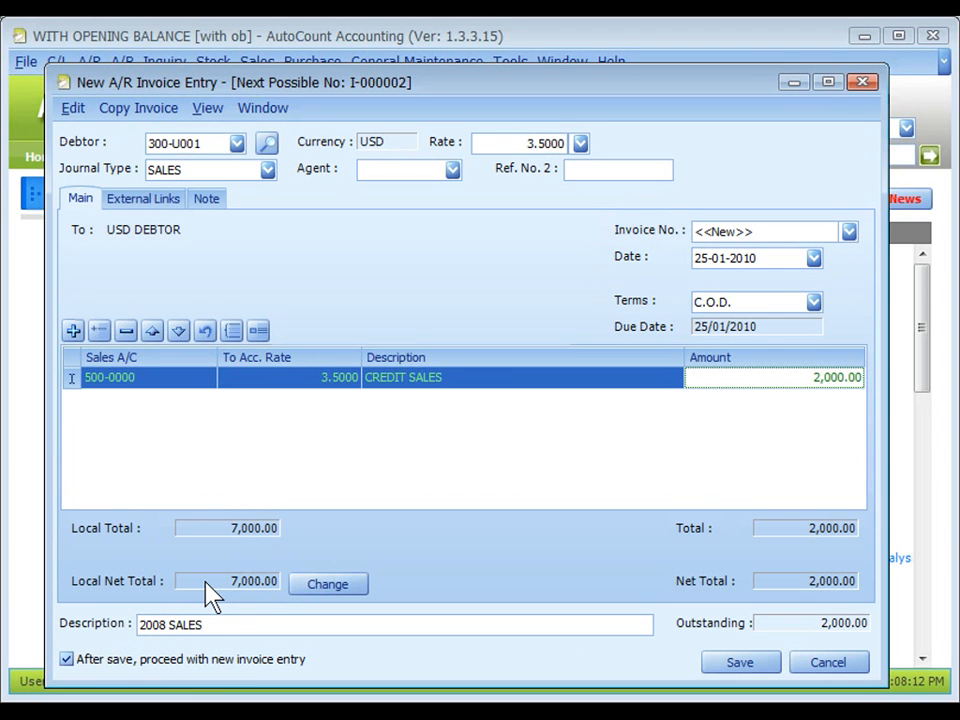
Review the invoice's local net total in its change dialog, accept it as is and save the invoice.
{"action": "left_click", "coordinate": [325, 586]}
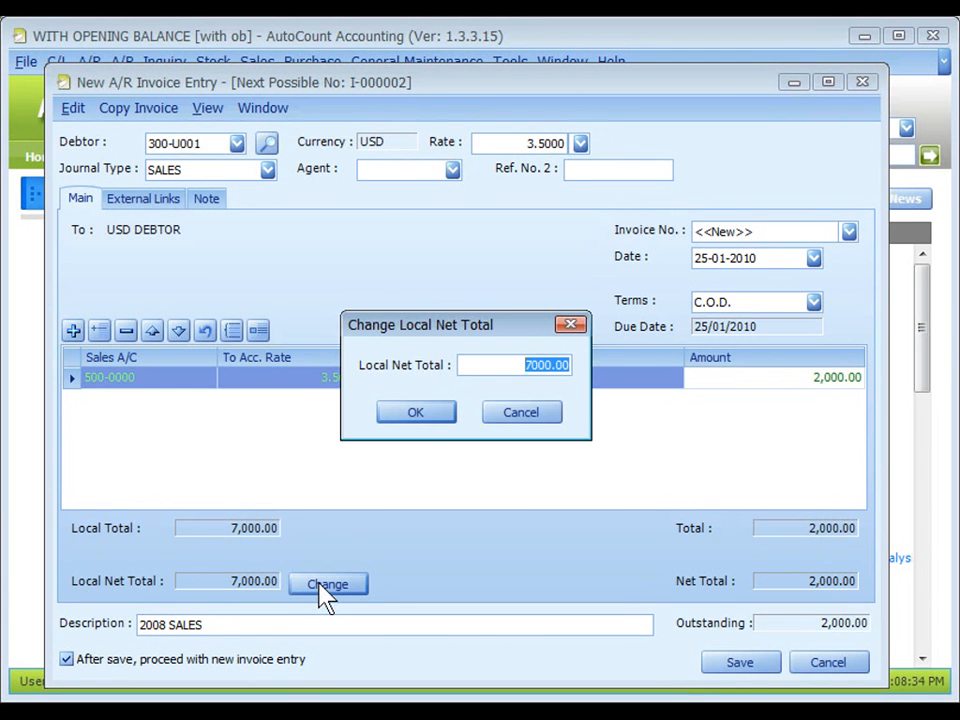
{"action": "key", "text": "Return"}
{"action": "left_click", "coordinate": [739, 662]}
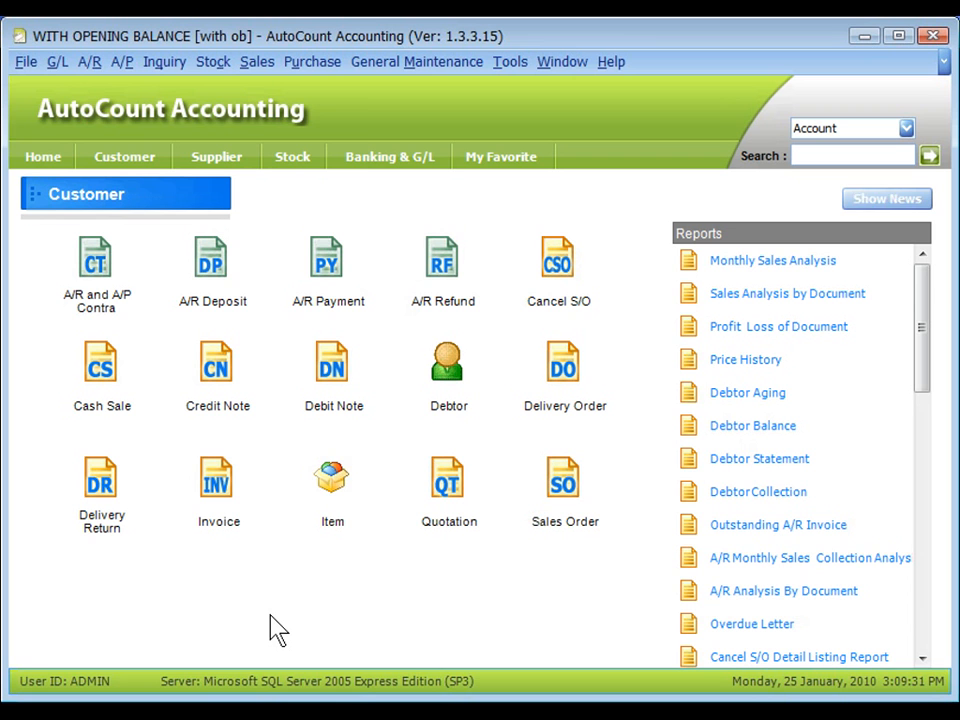
Run the Journal of Transaction report for 01-01-2009 to 25-01-2010 with no journal type filter.
{"action": "left_click", "coordinate": [57, 61]}
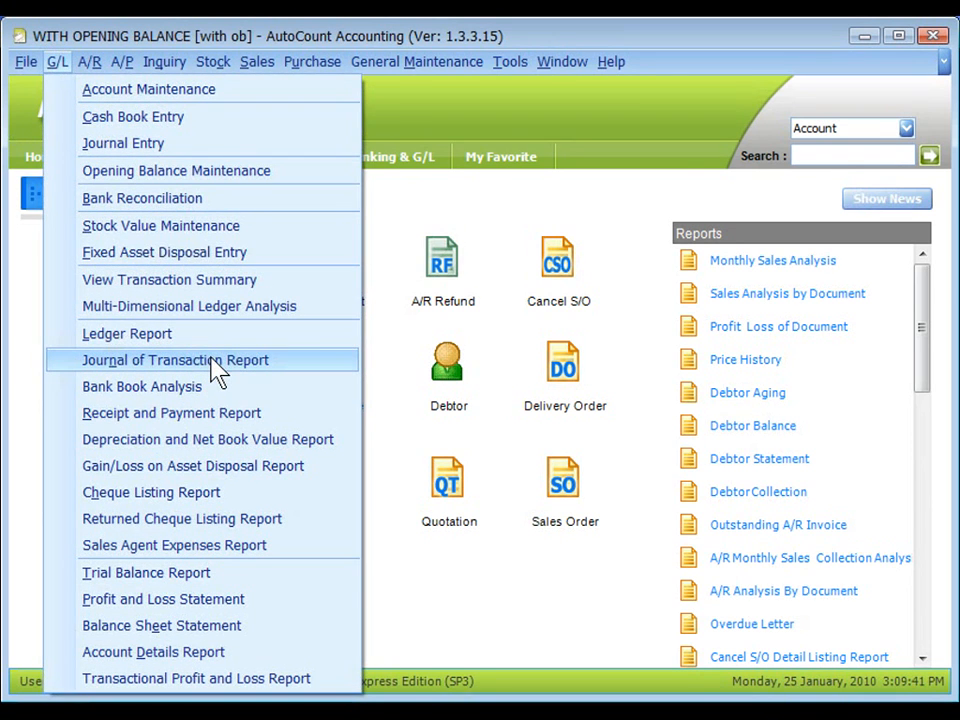
{"action": "left_click", "coordinate": [216, 365]}
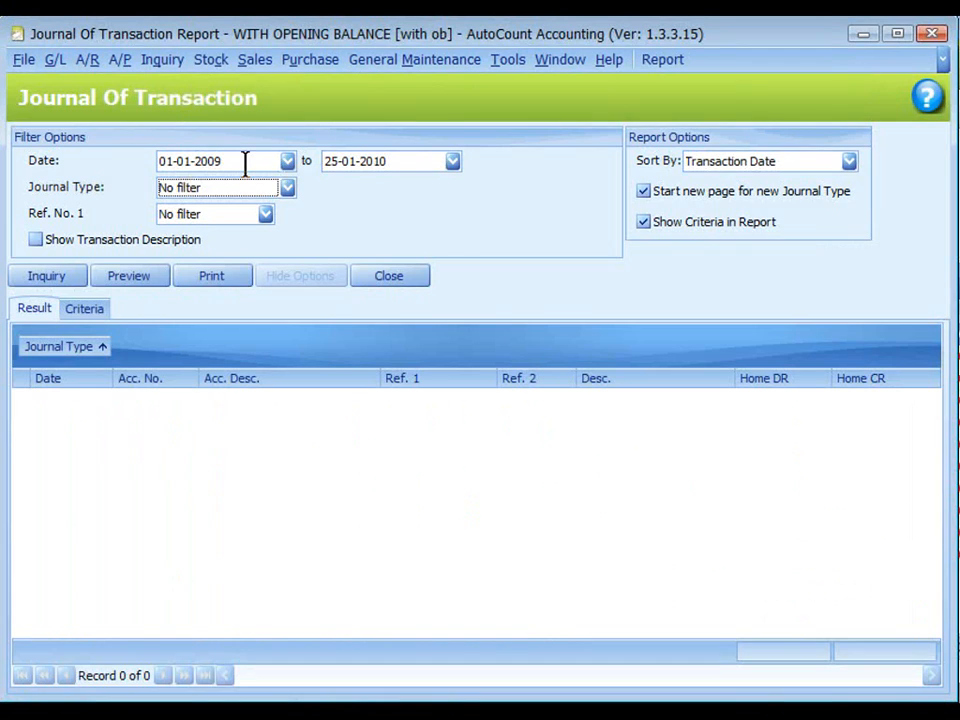
{"action": "left_click", "coordinate": [44, 278]}
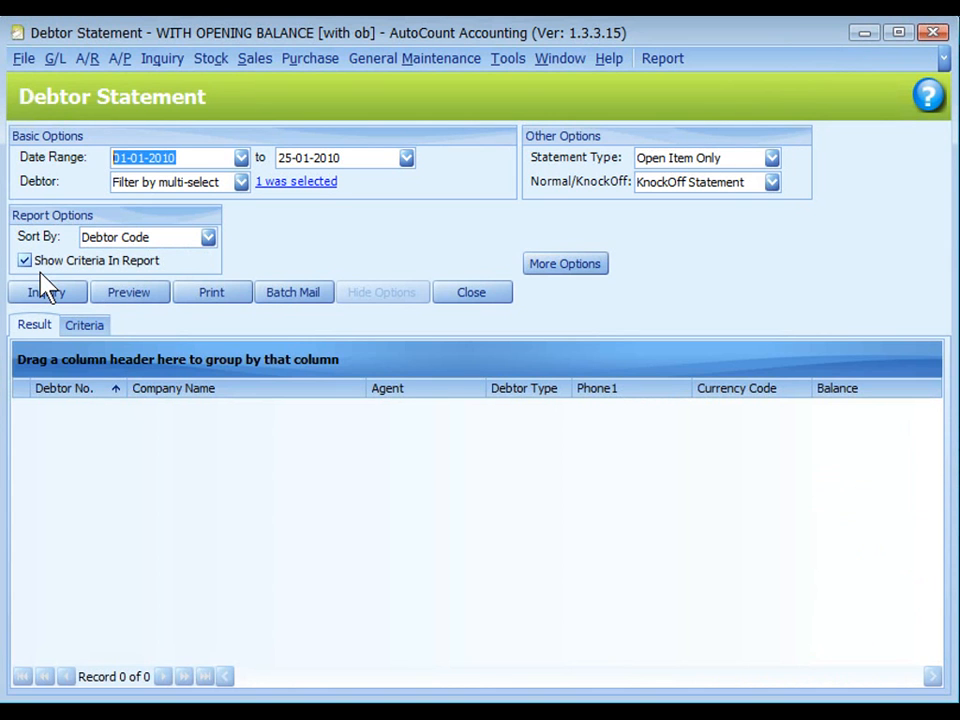
Run the open item debtor statement for USD DEBTOR from 01-01-2010 to 25-01-2010 and expand its invoice details.
{"action": "left_click", "coordinate": [46, 293]}
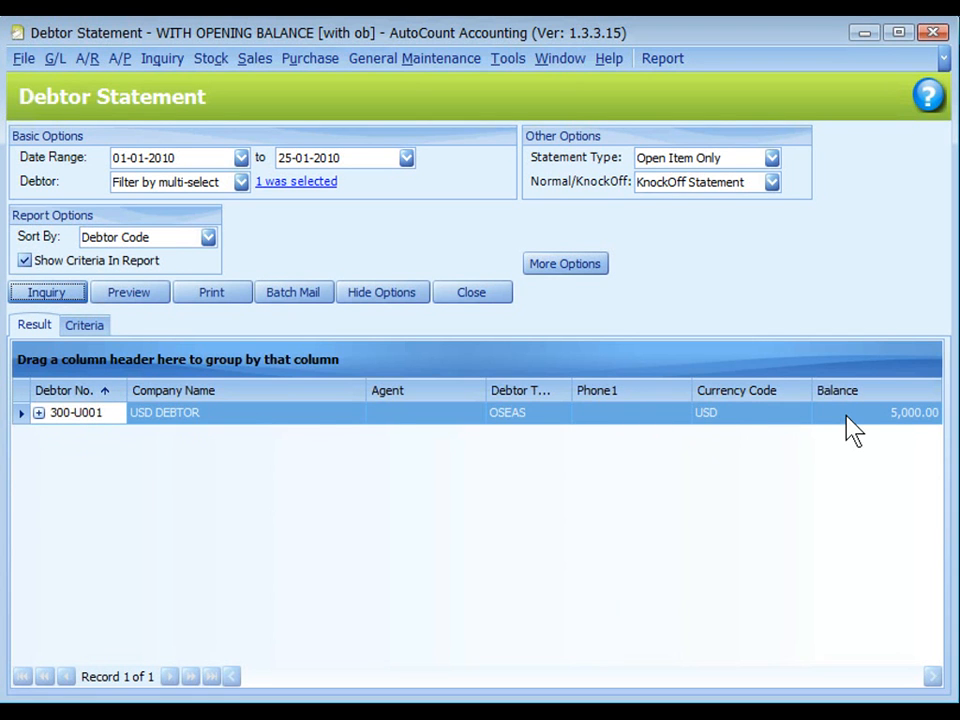
{"action": "key", "text": "ctrl"}
{"action": "double_click", "coordinate": [867, 418]}
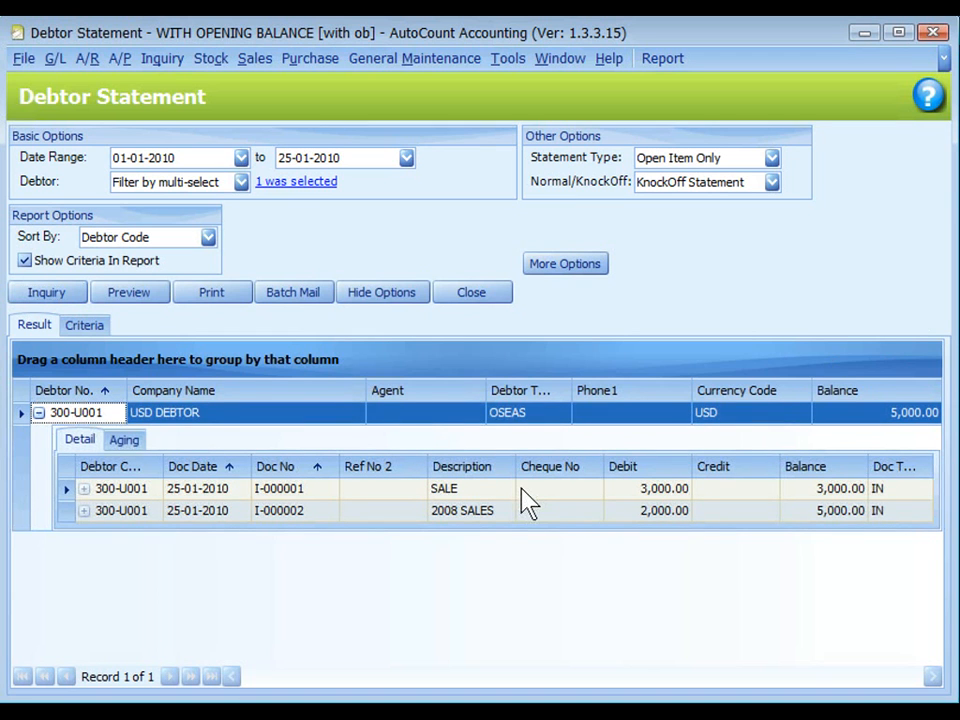
{"action": "key", "text": "ctrl"}
Preview the USD DEBTOR statement in the 12 months layout, examine its total and aging table, and close the preview.
{"action": "left_click", "coordinate": [128, 293]}
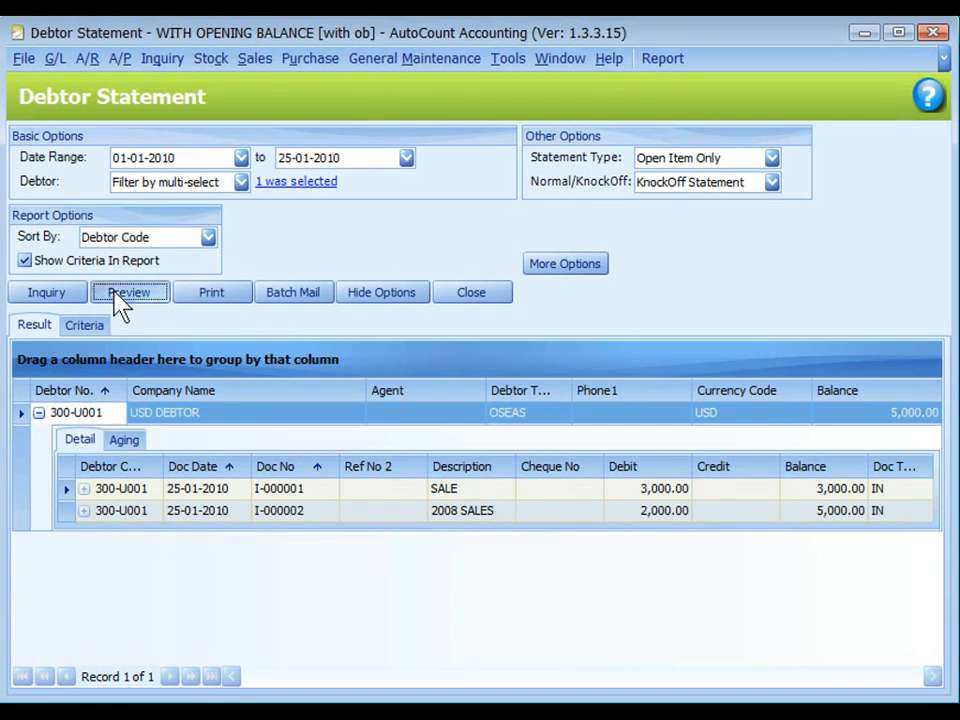
{"action": "key", "text": "ctrl"}
{"action": "left_click", "coordinate": [645, 521]}
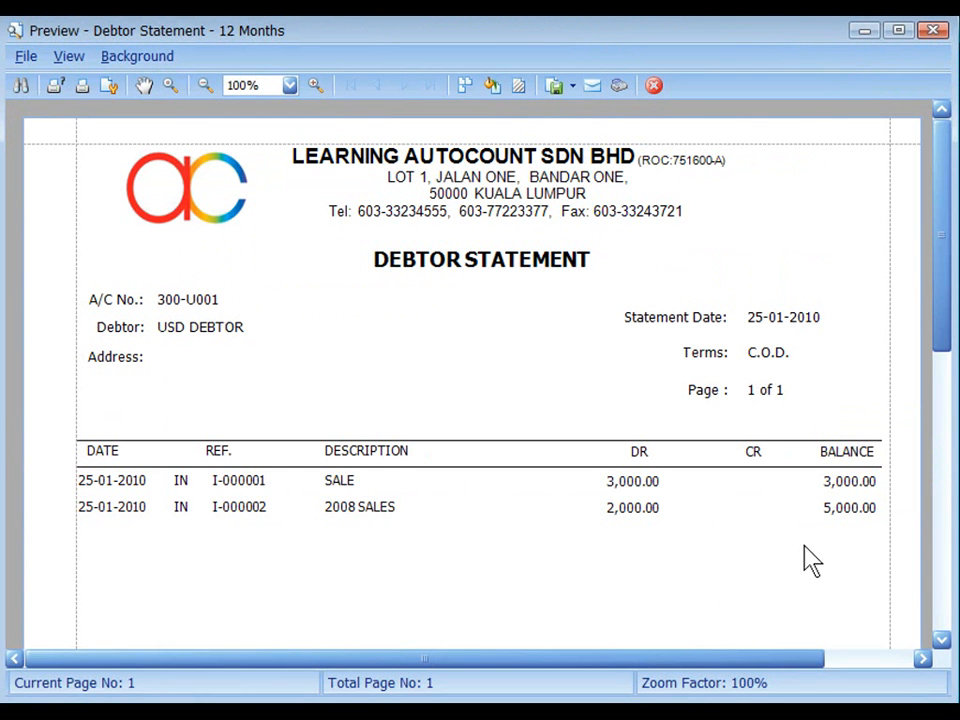
{"action": "scroll", "coordinate": [806, 561], "scroll_direction": "down", "scroll_amount": 5}
{"action": "key", "text": "ctrl"}
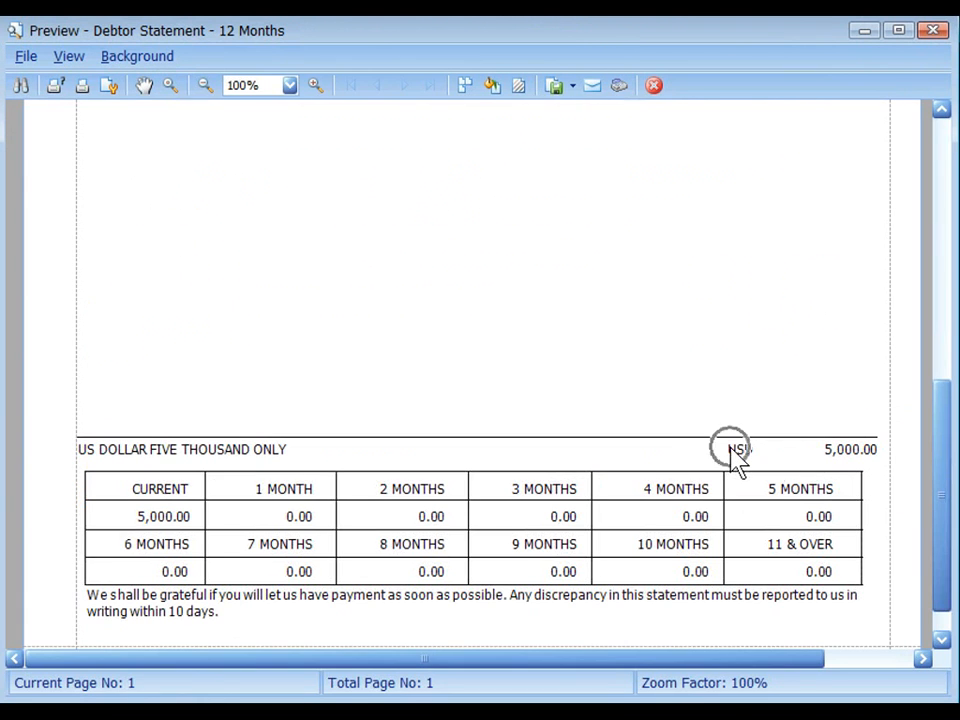
{"action": "key", "text": "Escape"}
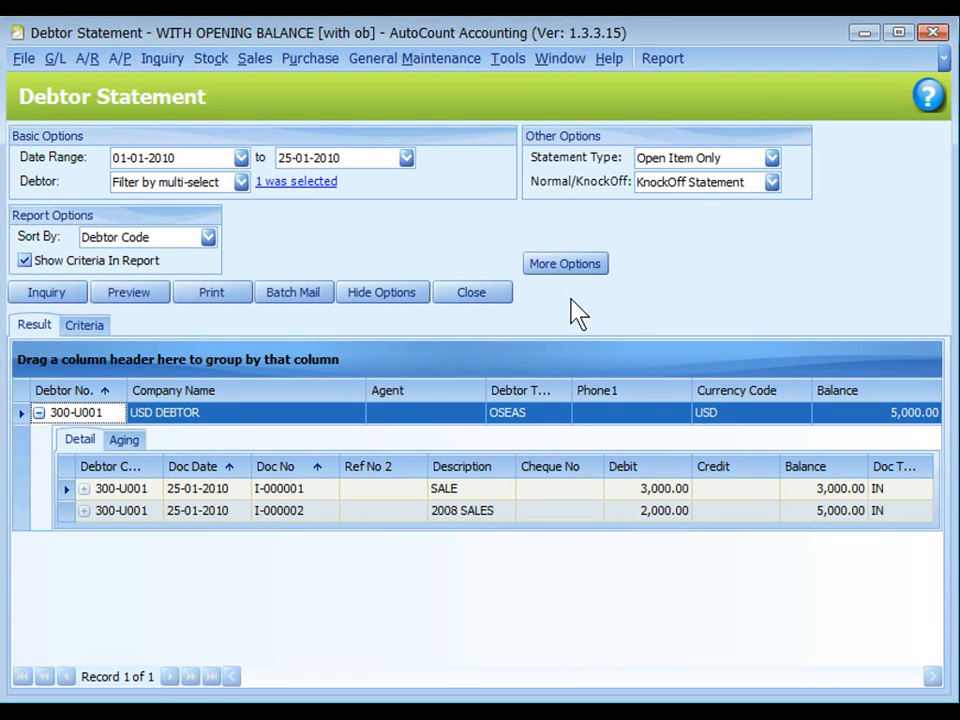
Set the debtor statement to show in local currency, rerun the inquiry and expand the USD DEBTOR details.
{"action": "left_click", "coordinate": [557, 270]}
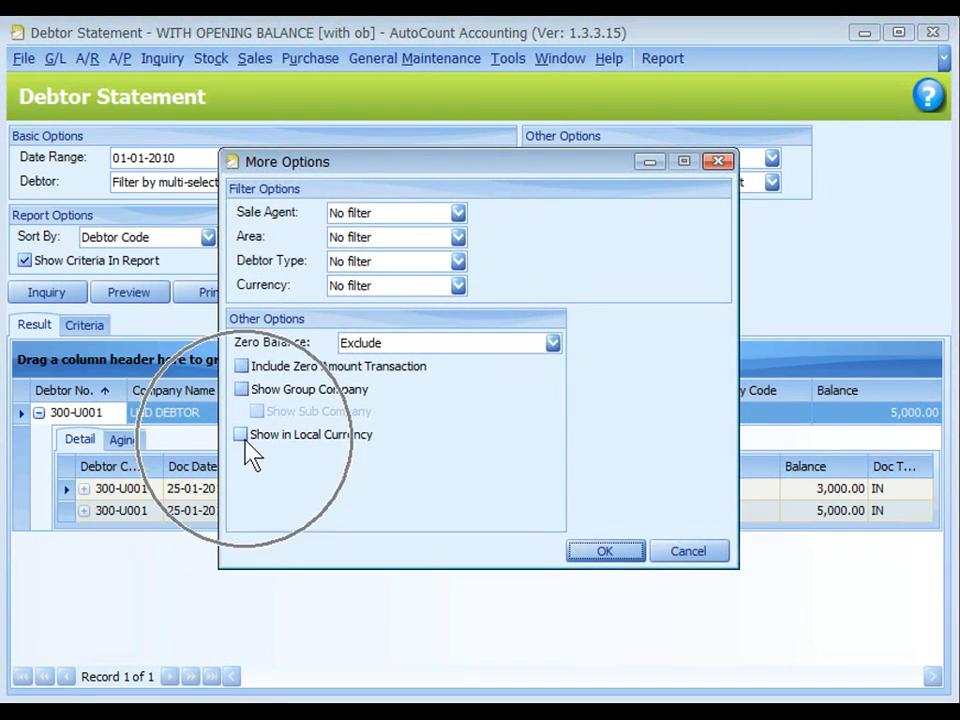
{"action": "left_click", "coordinate": [244, 440]}
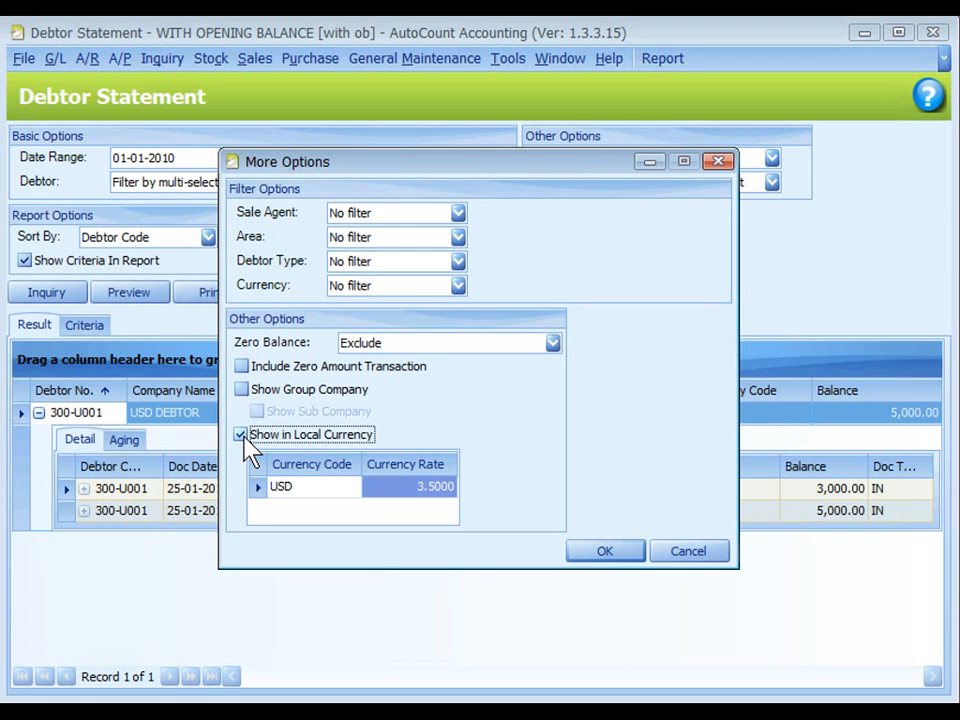
{"action": "left_click", "coordinate": [607, 551]}
{"action": "left_click", "coordinate": [46, 296]}
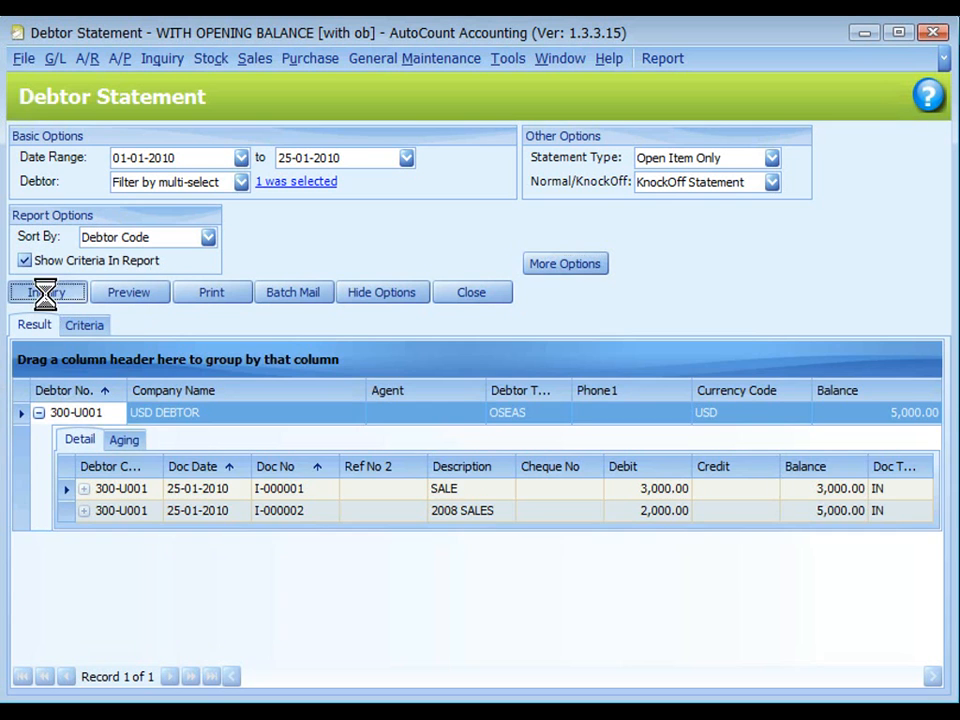
{"action": "left_click", "coordinate": [38, 412]}
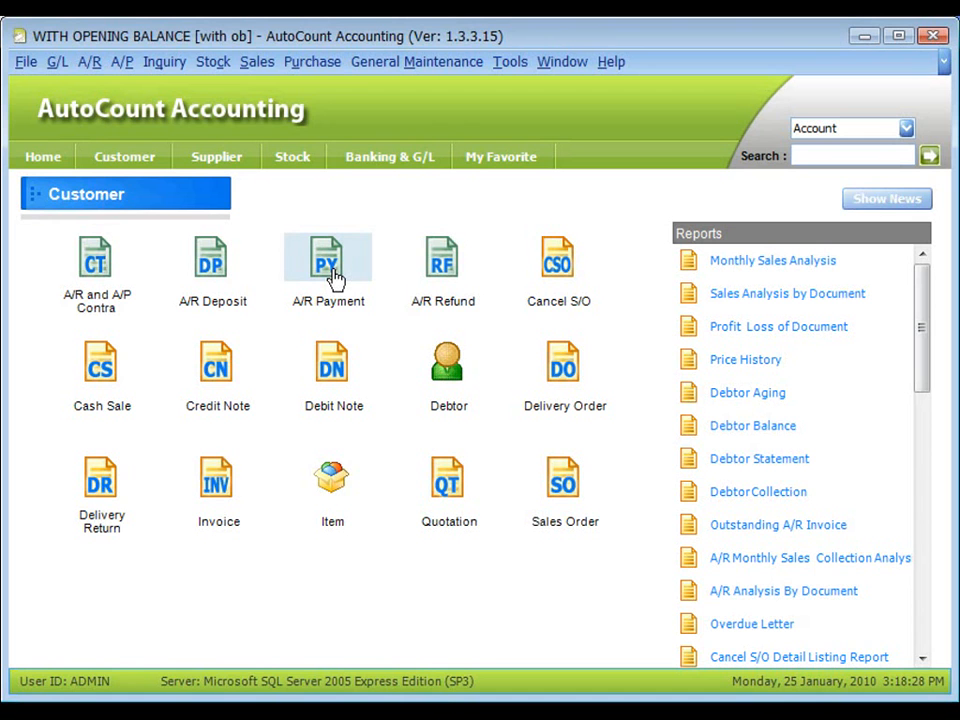
Start a new A/R payment from USD DEBTOR in USD and set the USD to MYR rate to 3.4000.
{"action": "left_click", "coordinate": [334, 278]}
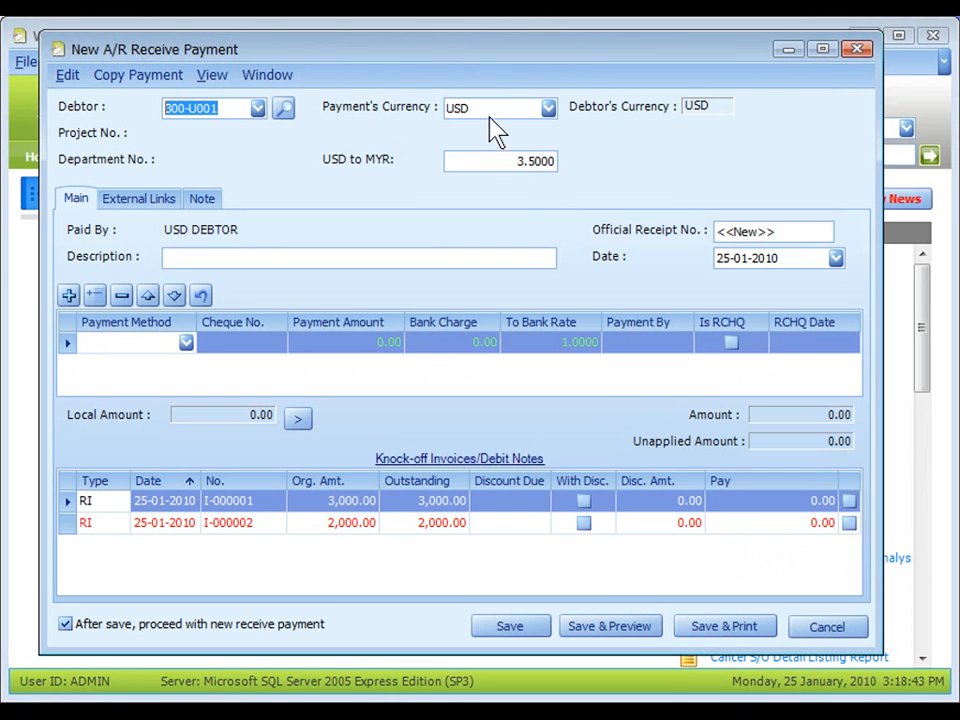
{"action": "left_click", "coordinate": [493, 173]}
{"action": "left_click_drag", "start_coordinate": [528, 160], "coordinate": [676, 183]}
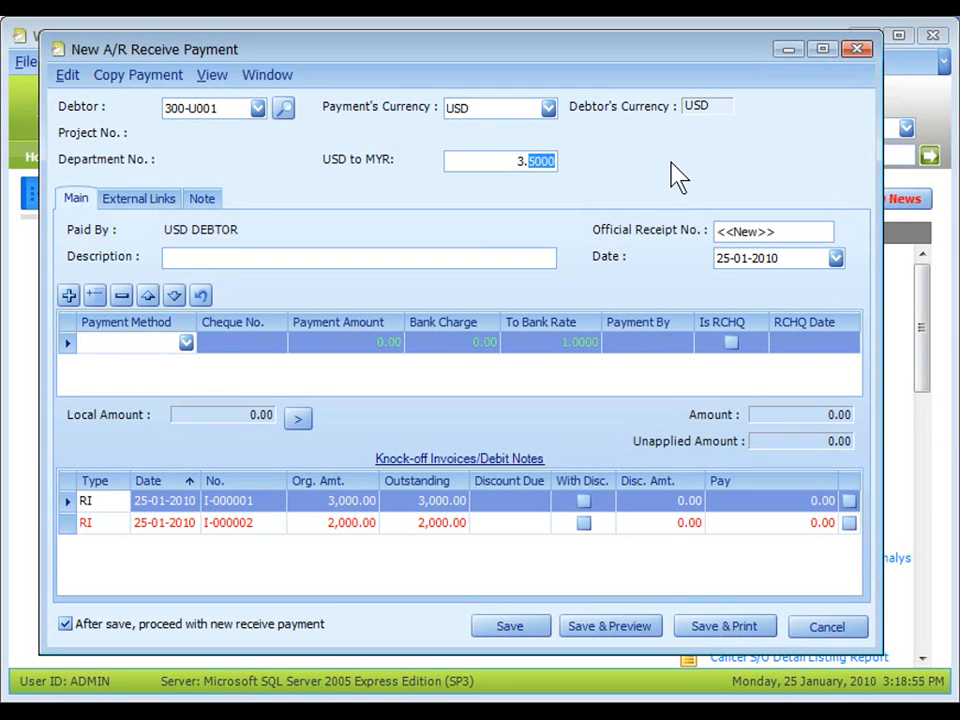
{"action": "type", "text": "4000"}
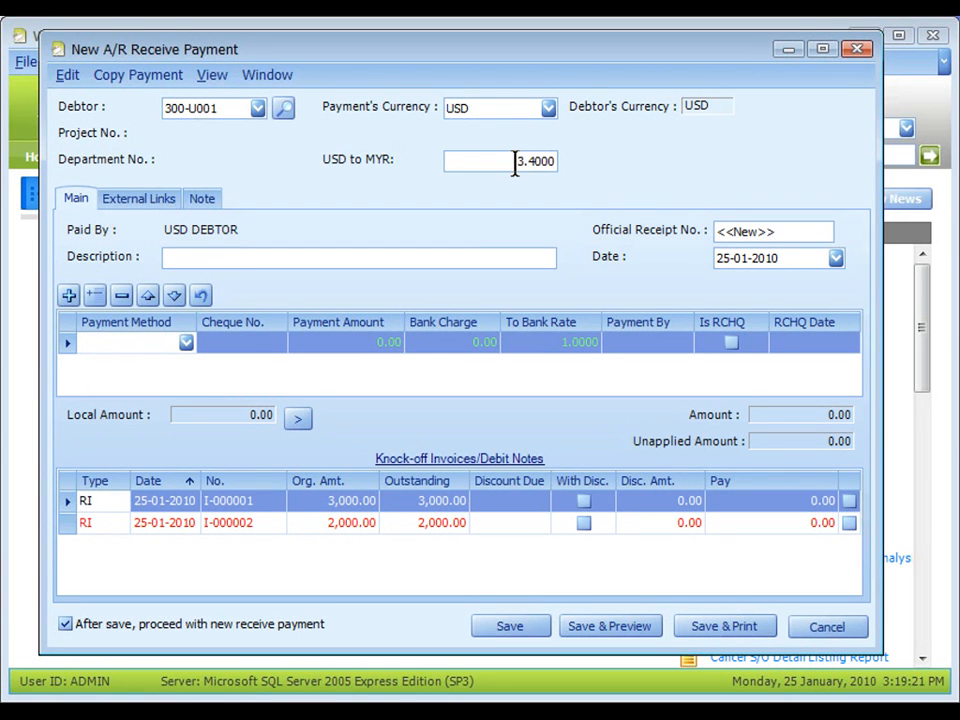
Enter a CHEQUE-MBB payment of 3,000.00 with cheque no. 1234 and knock off invoice I-000001 in full.
{"action": "left_click", "coordinate": [186, 343]}
{"action": "left_click", "coordinate": [168, 416]}
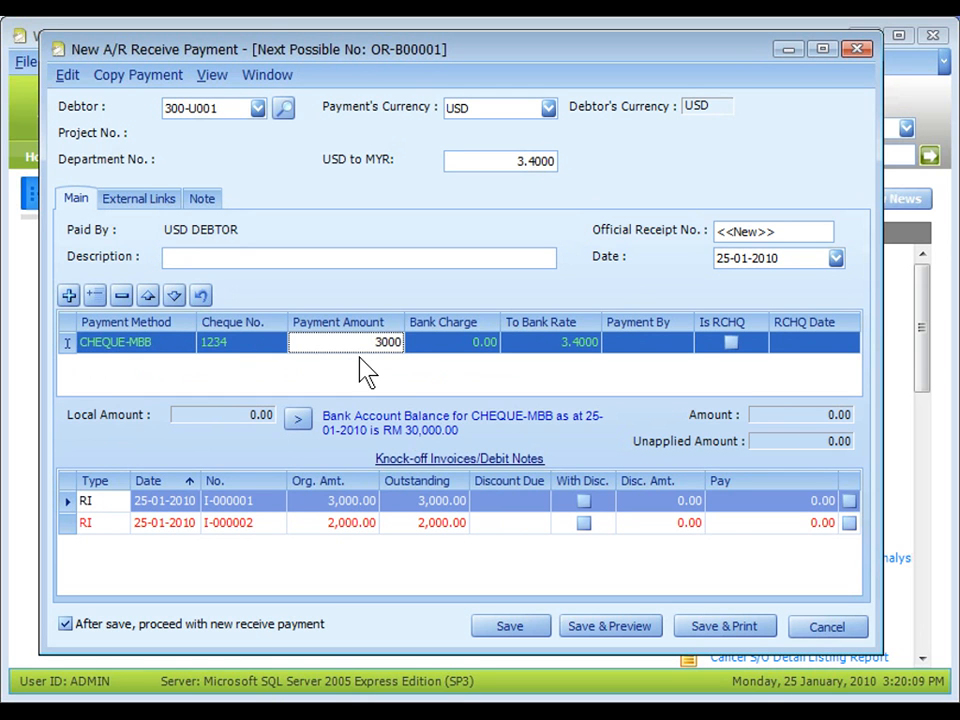
{"action": "key", "text": "Tab"}
{"action": "left_click", "coordinate": [199, 419]}
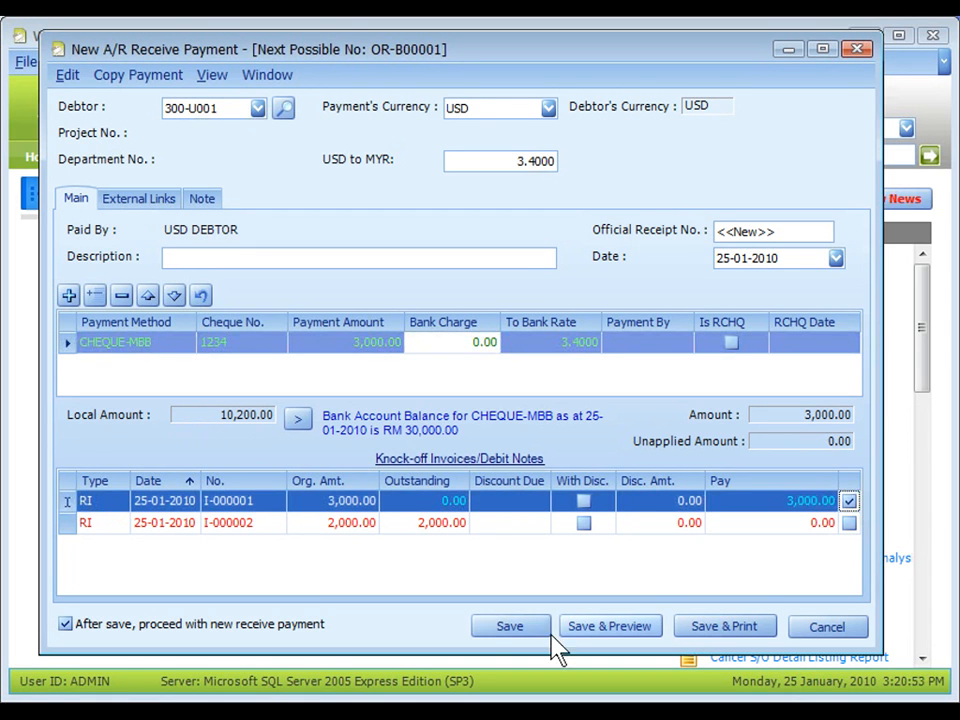
Save the payment and accept 25-01-2010 as the foreign exchange gain/loss posting date for the paid invoice.
{"action": "left_click", "coordinate": [514, 627]}
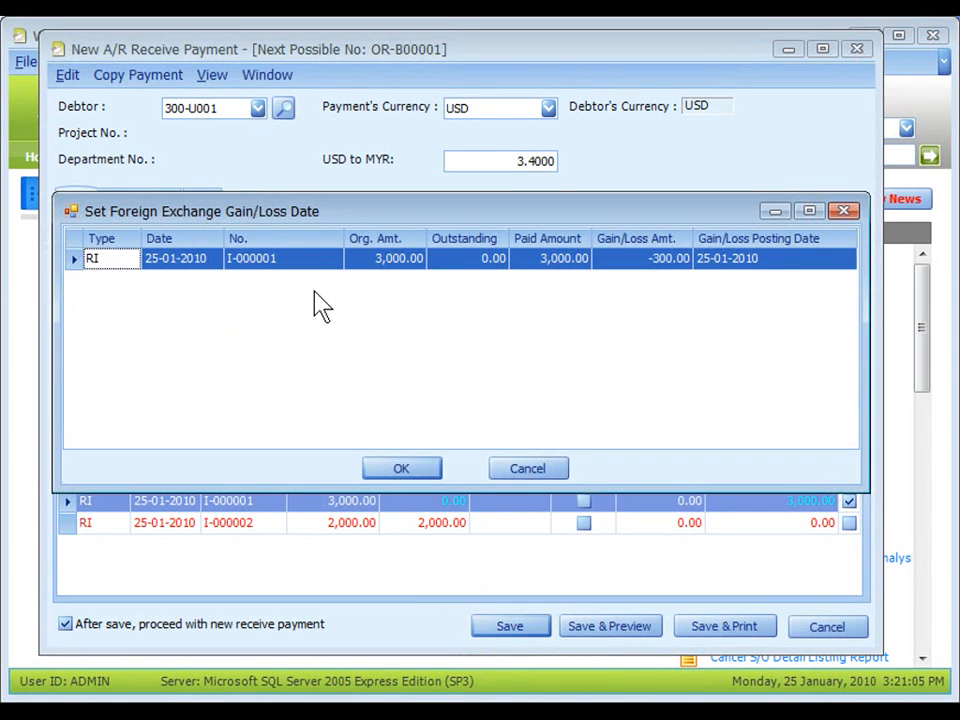
{"action": "left_click", "coordinate": [98, 222]}
{"action": "left_click", "coordinate": [410, 296]}
{"action": "left_click", "coordinate": [634, 262]}
{"action": "left_click", "coordinate": [403, 472]}
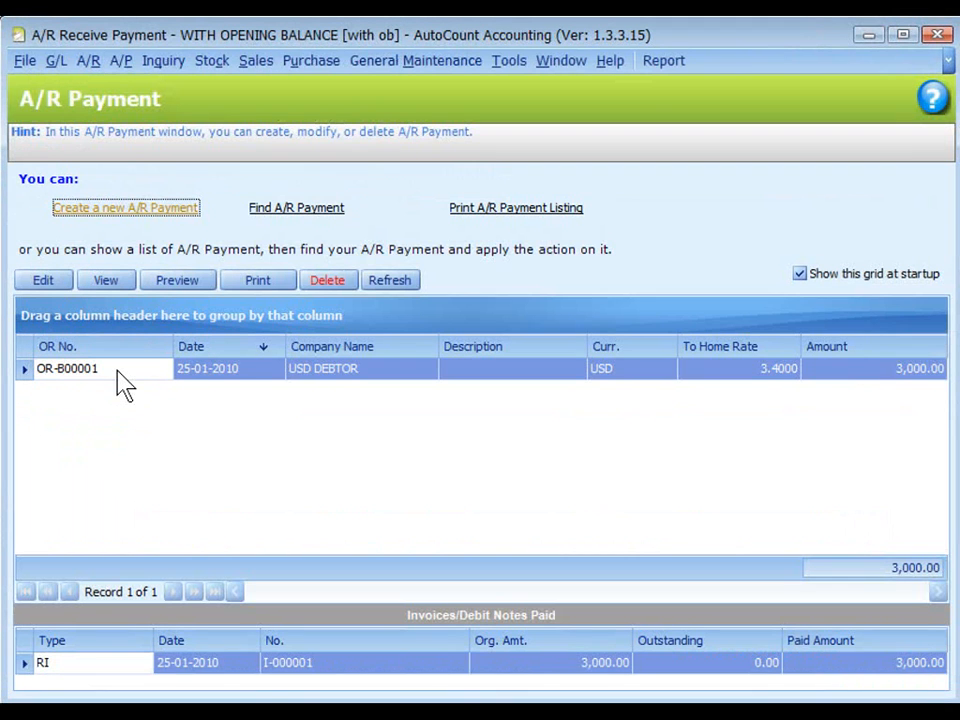
Open the saved USD DEBTOR payment for viewing and show its posting details.
{"action": "left_click", "coordinate": [117, 372]}
{"action": "left_click", "coordinate": [104, 281]}
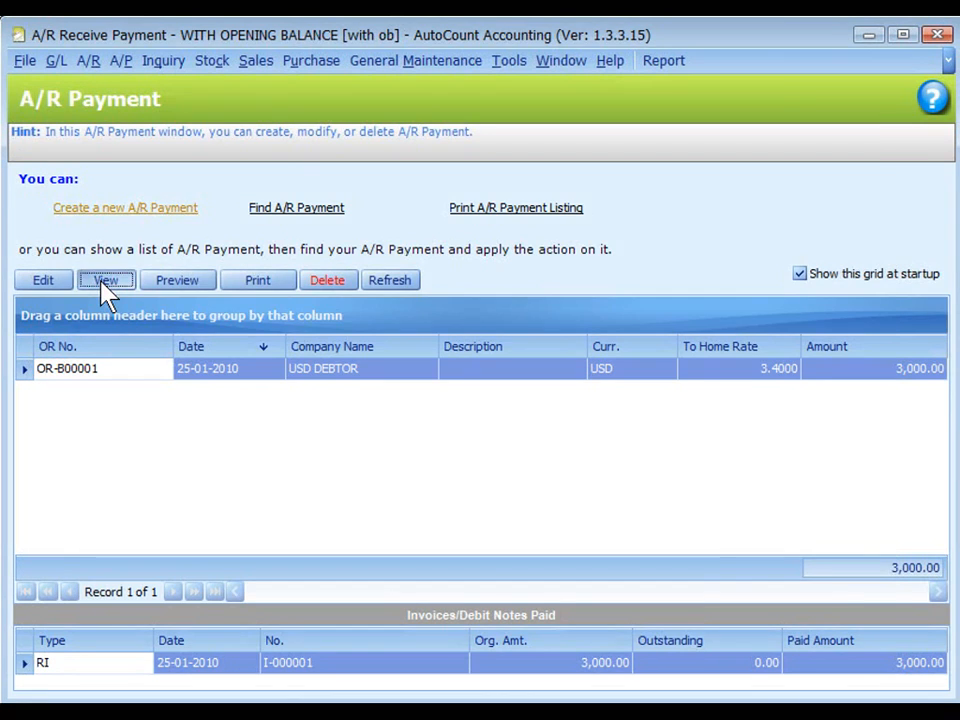
{"action": "left_click", "coordinate": [222, 146]}
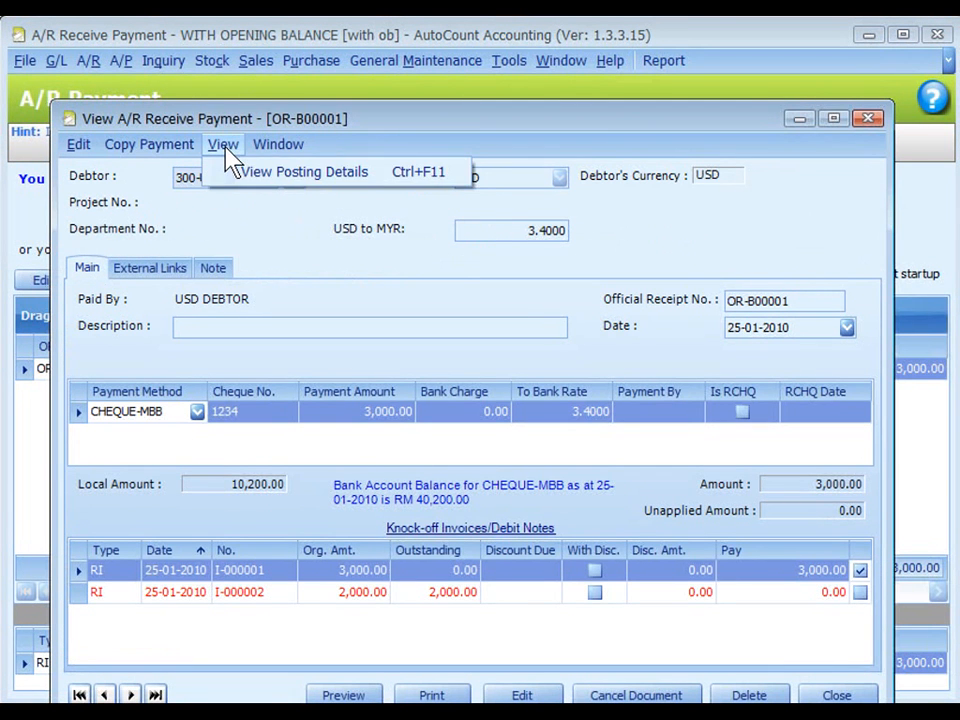
{"action": "left_click", "coordinate": [283, 189]}
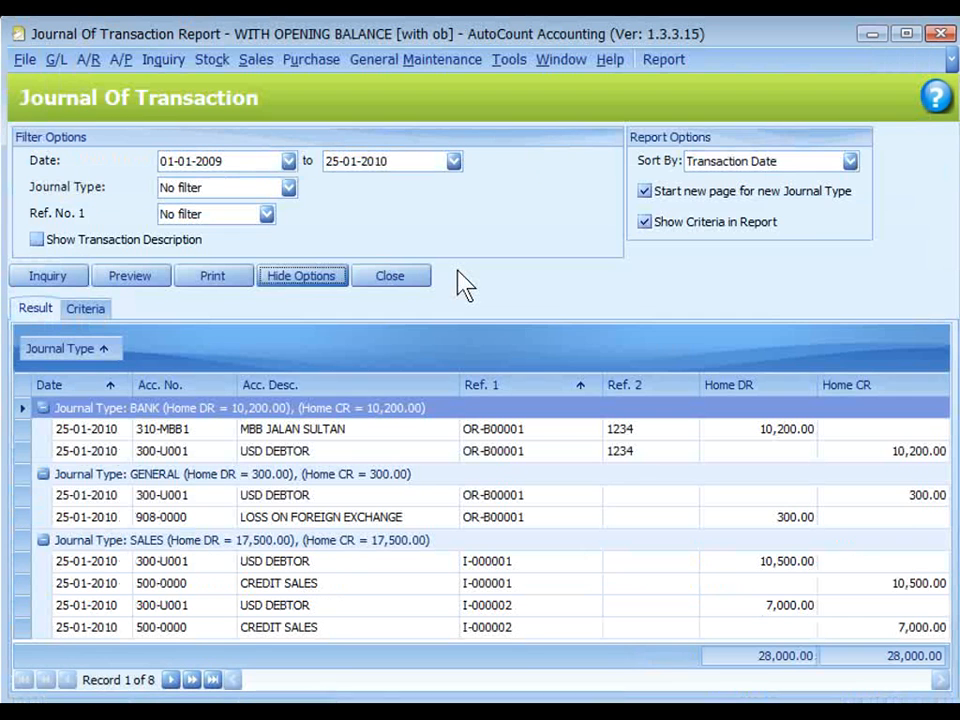
Hide the Journal of Transaction report's filter options and examine the bank, general and sales postings.
{"action": "left_click", "coordinate": [298, 278]}
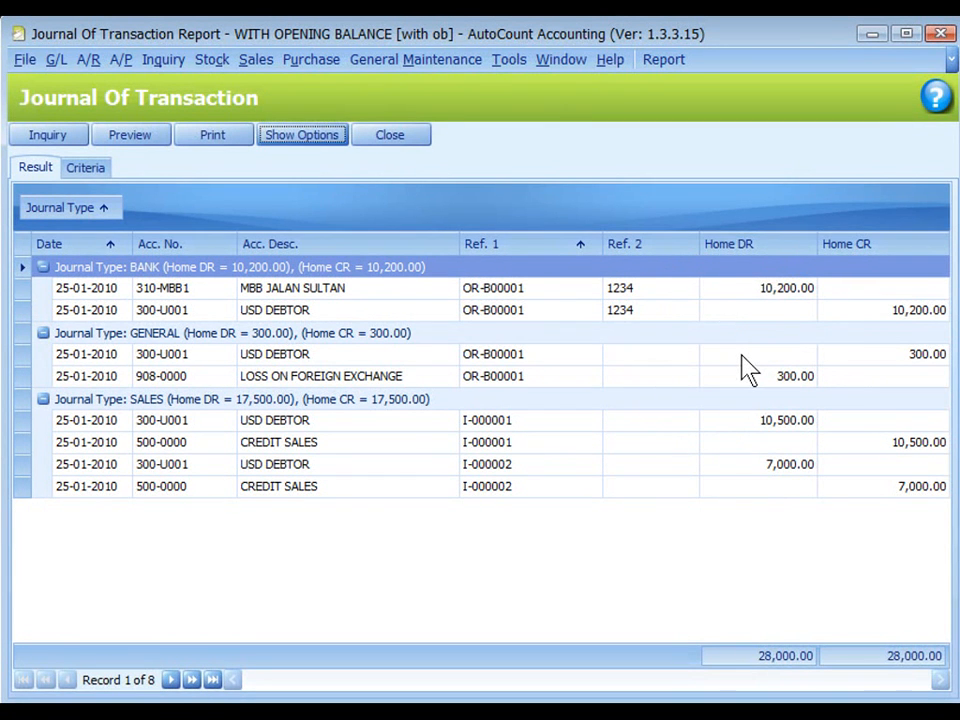
Create and save bank account 300-0099 named USD BANK with currency code USD under CURRENT ASSETS.
{"action": "left_click", "coordinate": [719, 296]}
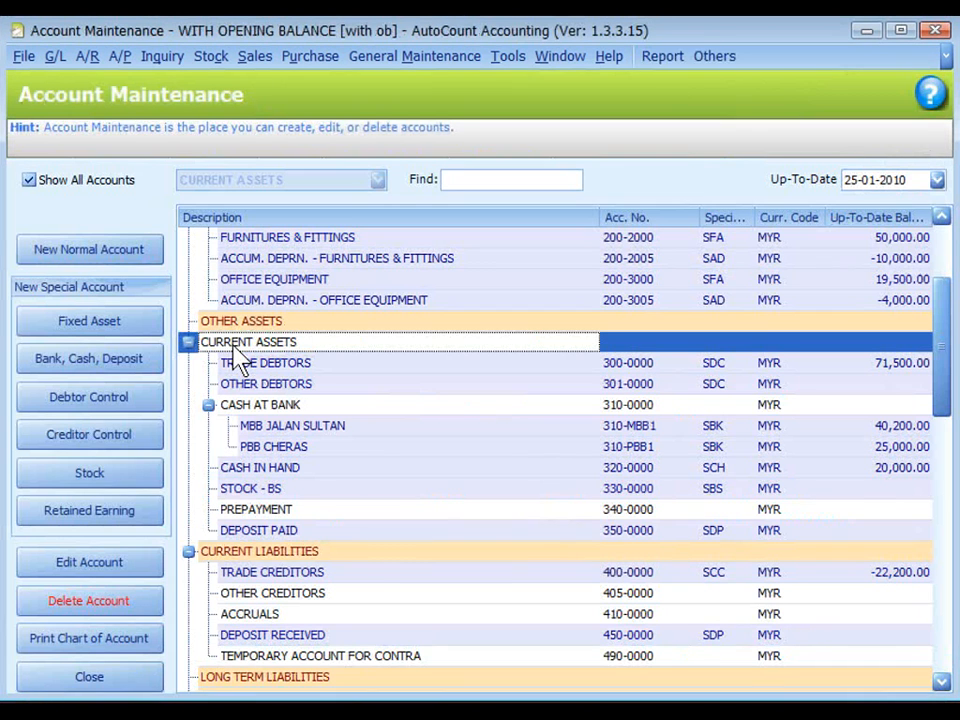
{"action": "key", "text": "ctrl"}
{"action": "key", "text": "ctrl"}
{"action": "left_click", "coordinate": [80, 368]}
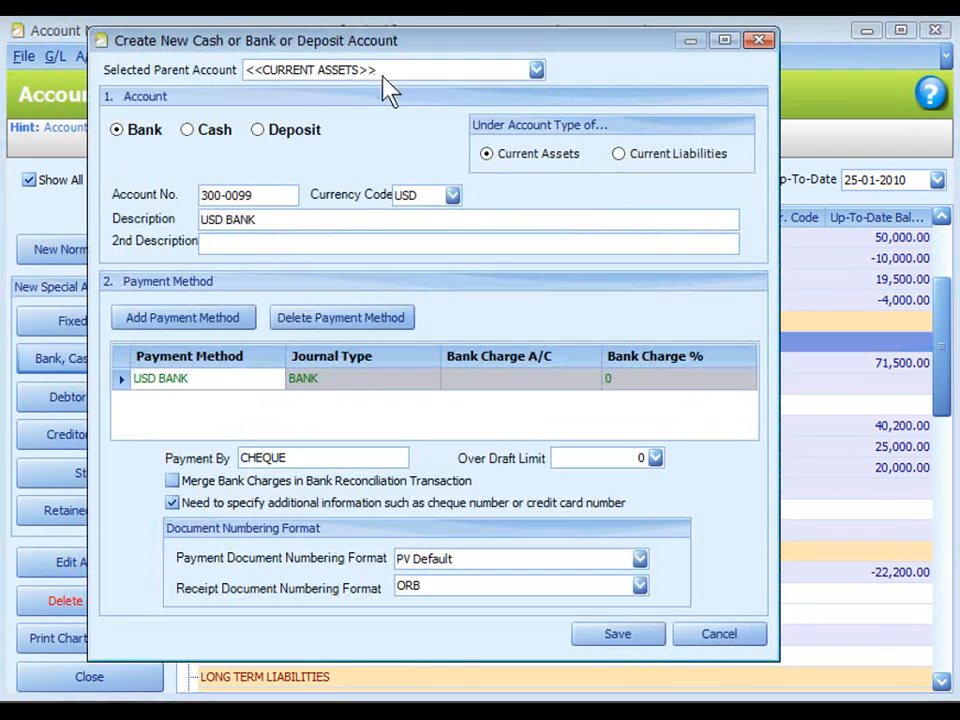
{"action": "key", "text": "ctrl"}
{"action": "key", "text": "ctrl"}
{"action": "left_click", "coordinate": [613, 634]}
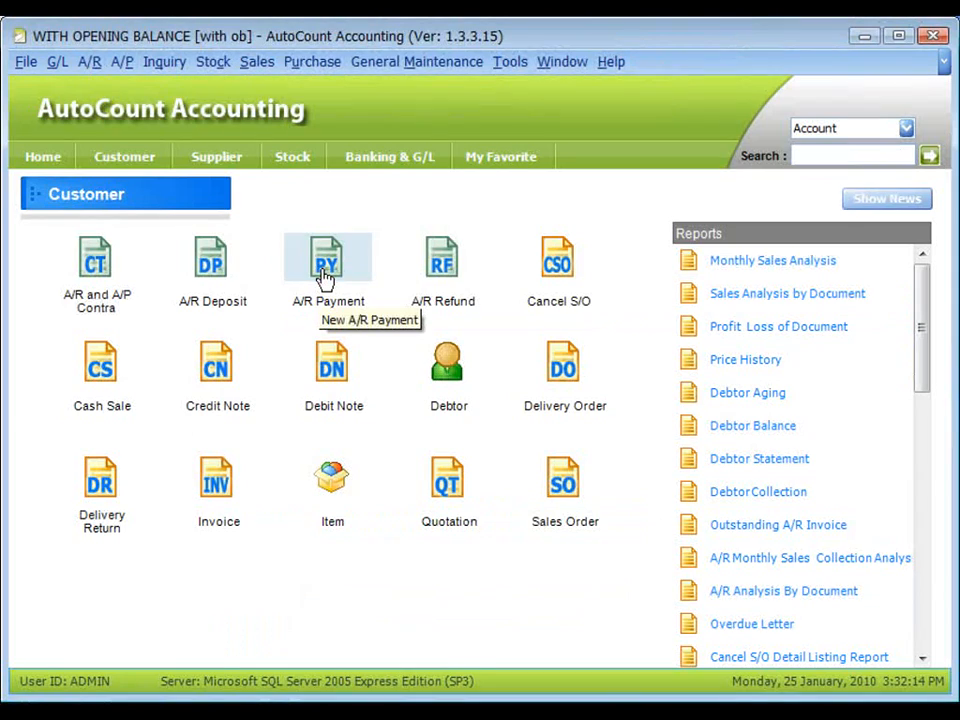
Start a new A/R payment for debtor 300-U001 in USD and set the USD to MYR rate to 3.4000.
{"action": "left_click", "coordinate": [325, 268]}
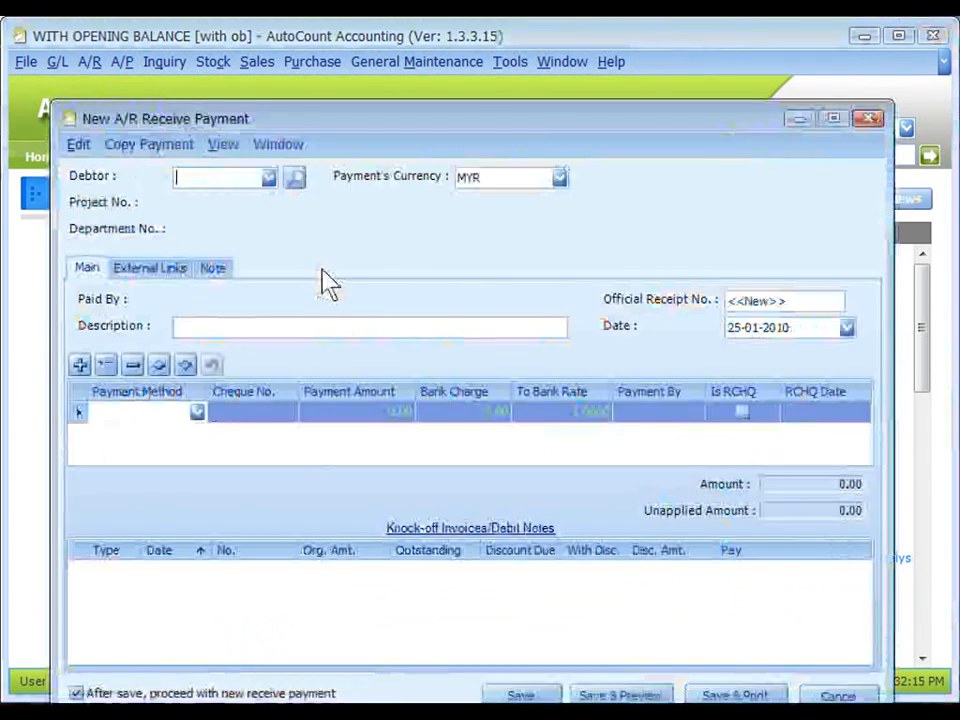
{"action": "left_click", "coordinate": [260, 116]}
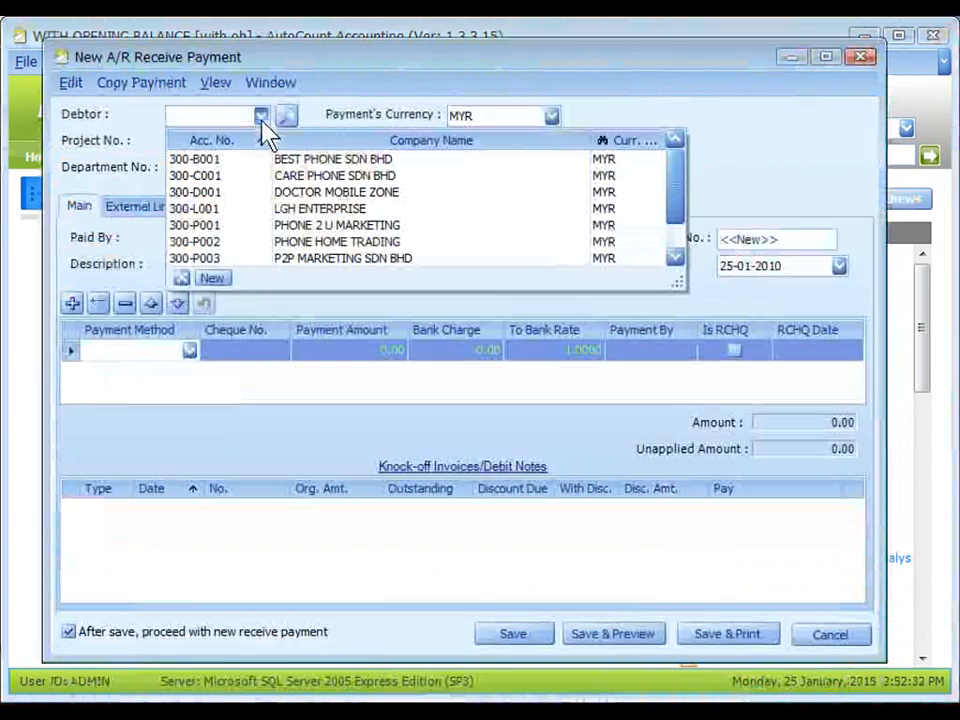
{"action": "scroll", "coordinate": [310, 255], "scroll_direction": "down", "scroll_amount": 1}
{"action": "left_click", "coordinate": [292, 258]}
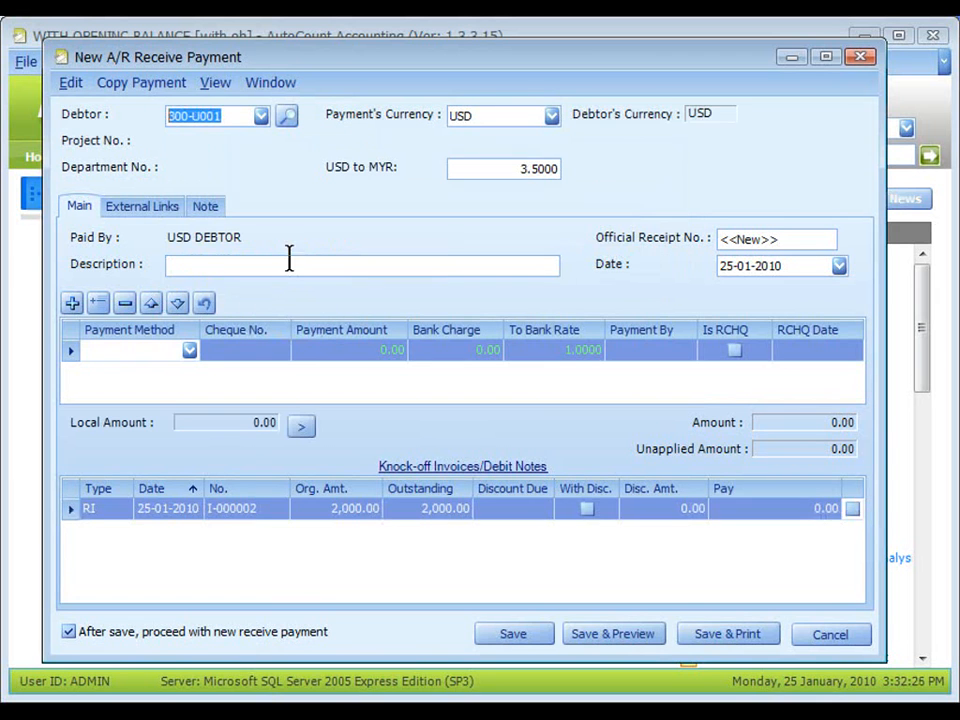
{"action": "left_click", "coordinate": [291, 262]}
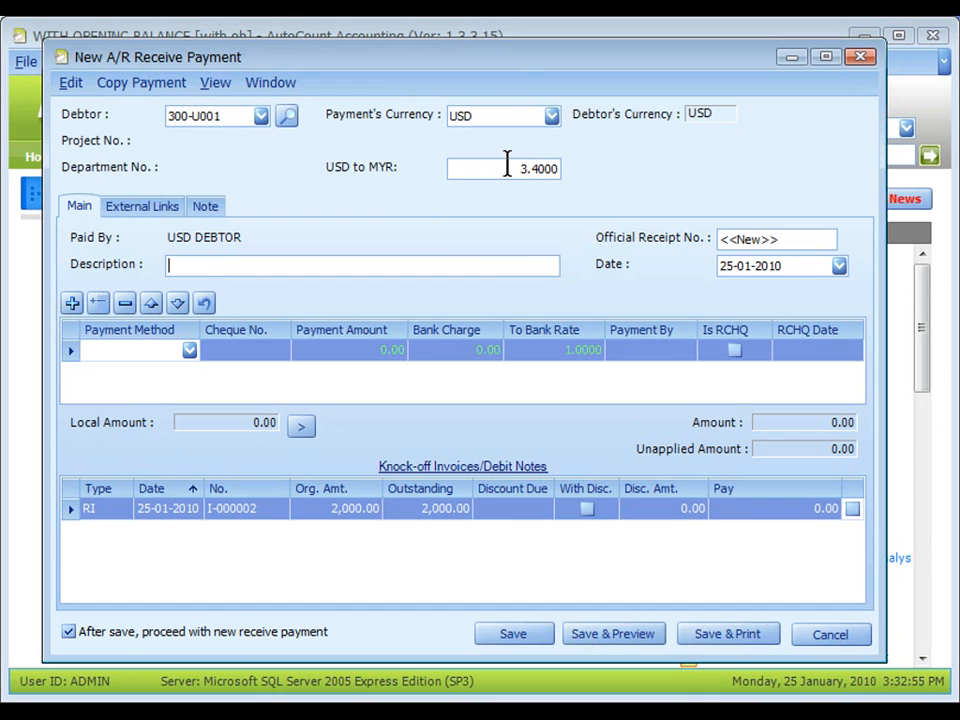
Enter a USD BANK payment of 2,000.00 with cheque no. 2222.
{"action": "left_click", "coordinate": [189, 351]}
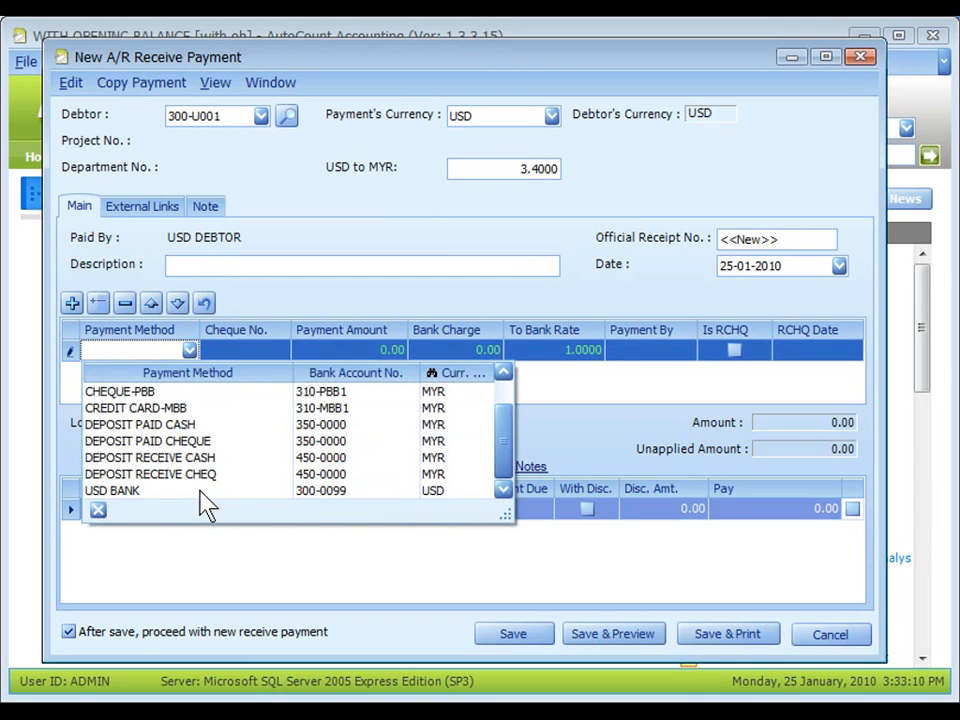
{"action": "left_click", "coordinate": [200, 491]}
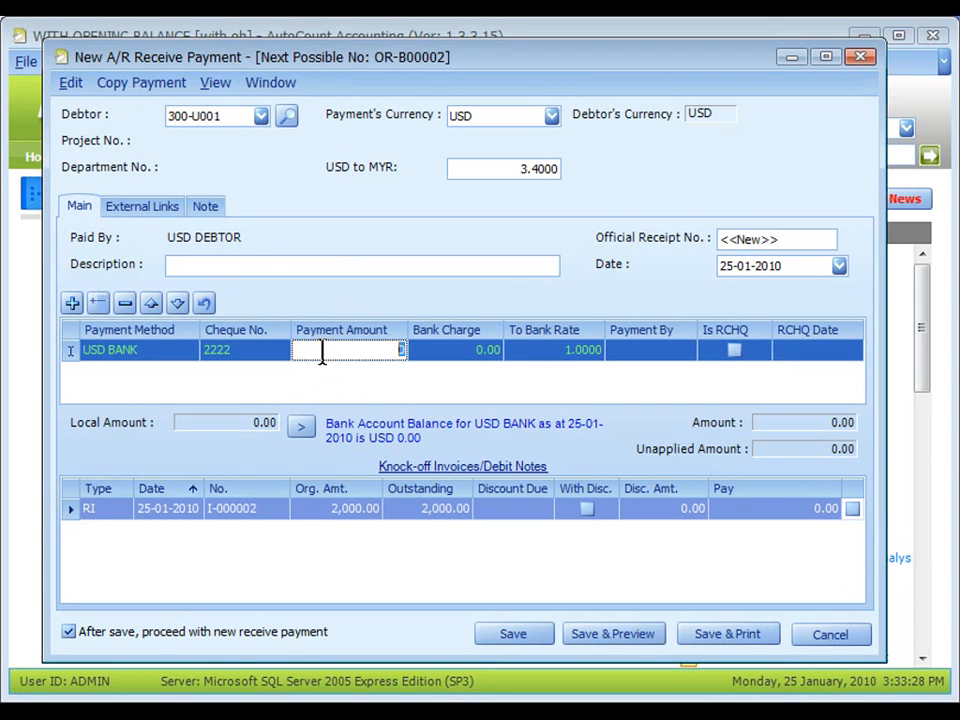
{"action": "type", "text": "2000"}
{"action": "left_click", "coordinate": [321, 356]}
{"action": "left_click", "coordinate": [553, 364]}
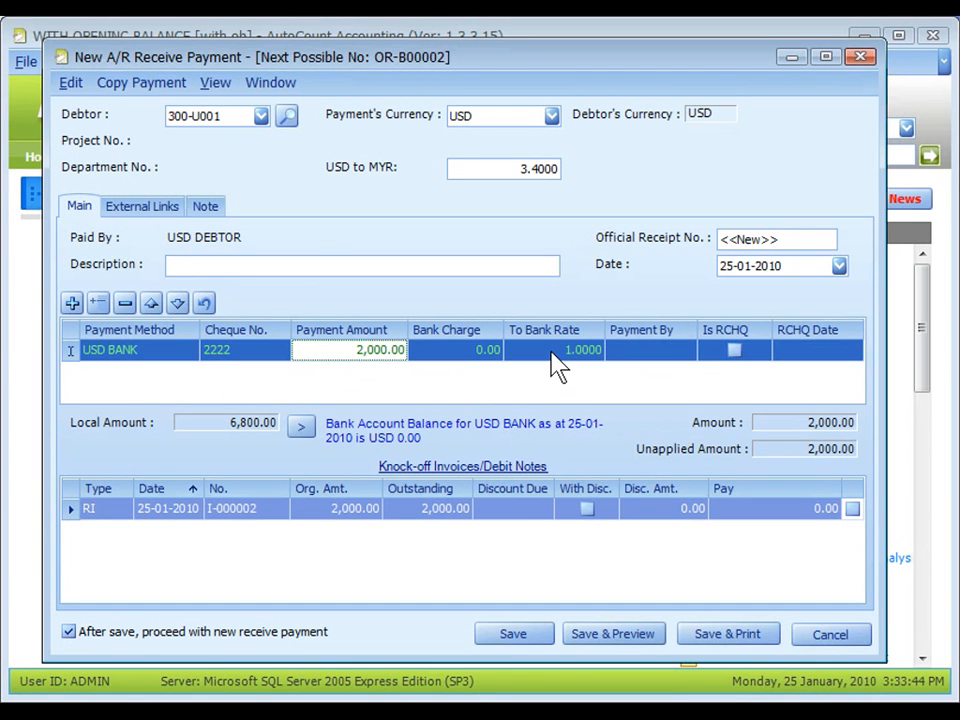
Knock off invoice I-000002 in full and save the payment with 25-01-2010 as the exchange gain/loss posting date.
{"action": "left_click", "coordinate": [855, 511]}
{"action": "left_click", "coordinate": [855, 511]}
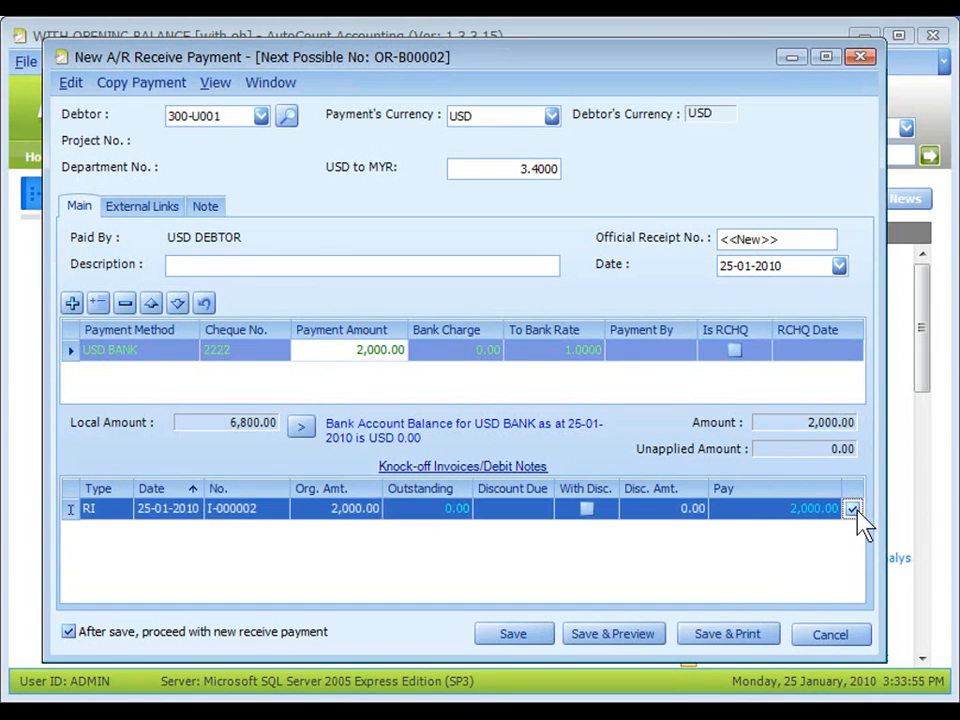
{"action": "left_click", "coordinate": [513, 640]}
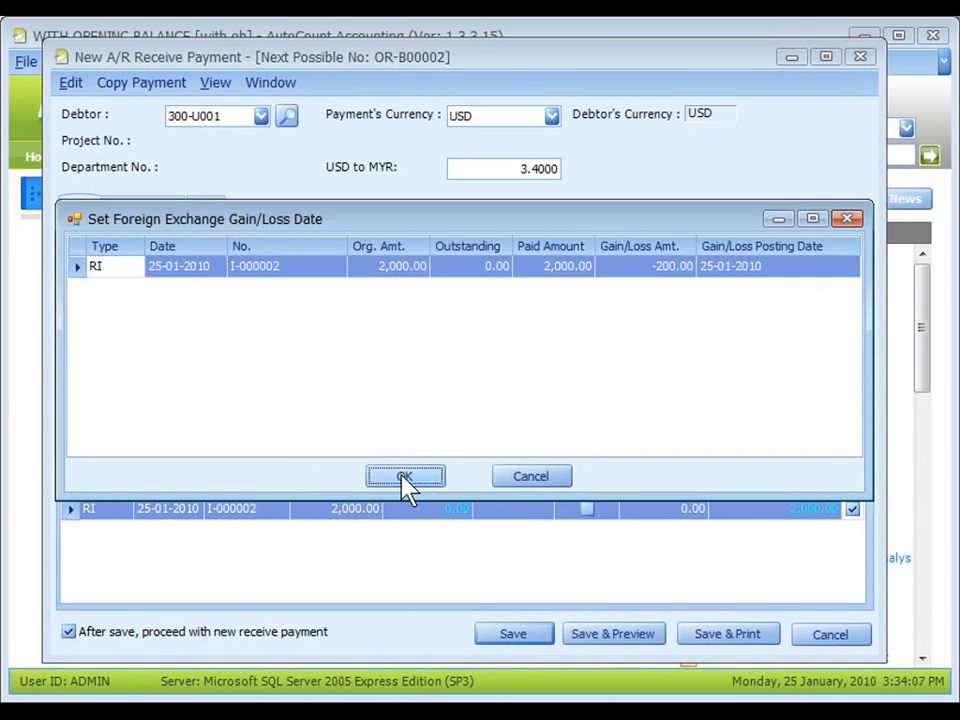
{"action": "left_click", "coordinate": [405, 478]}
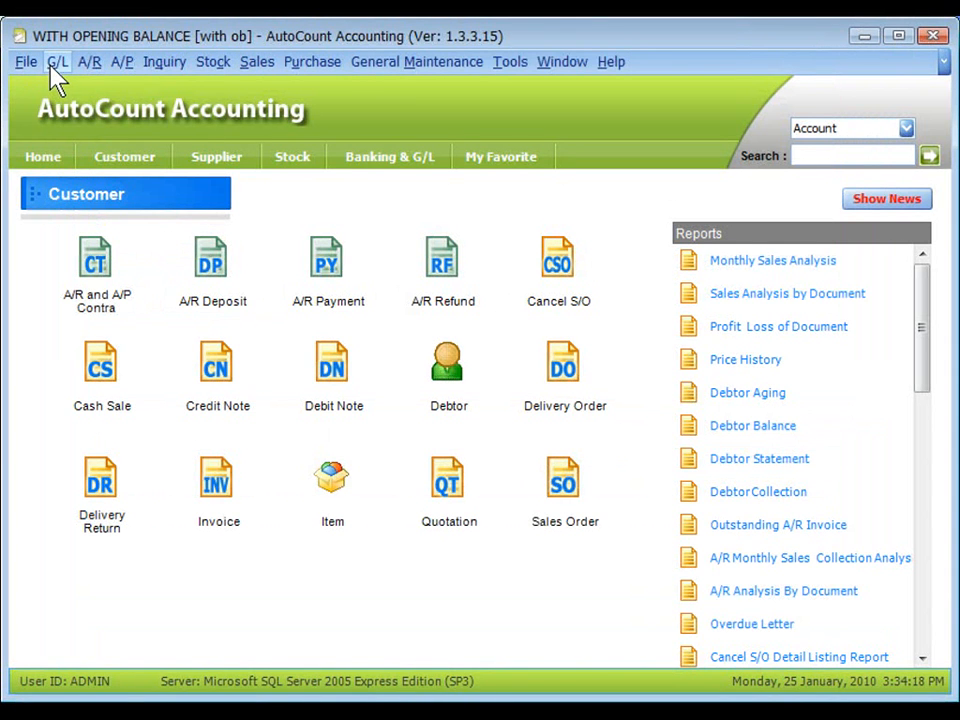
Generate the Journal of Transaction report up to 25-01-2010 and hide its filter options to examine the postings.
{"action": "left_click", "coordinate": [57, 62]}
{"action": "left_click", "coordinate": [187, 363]}
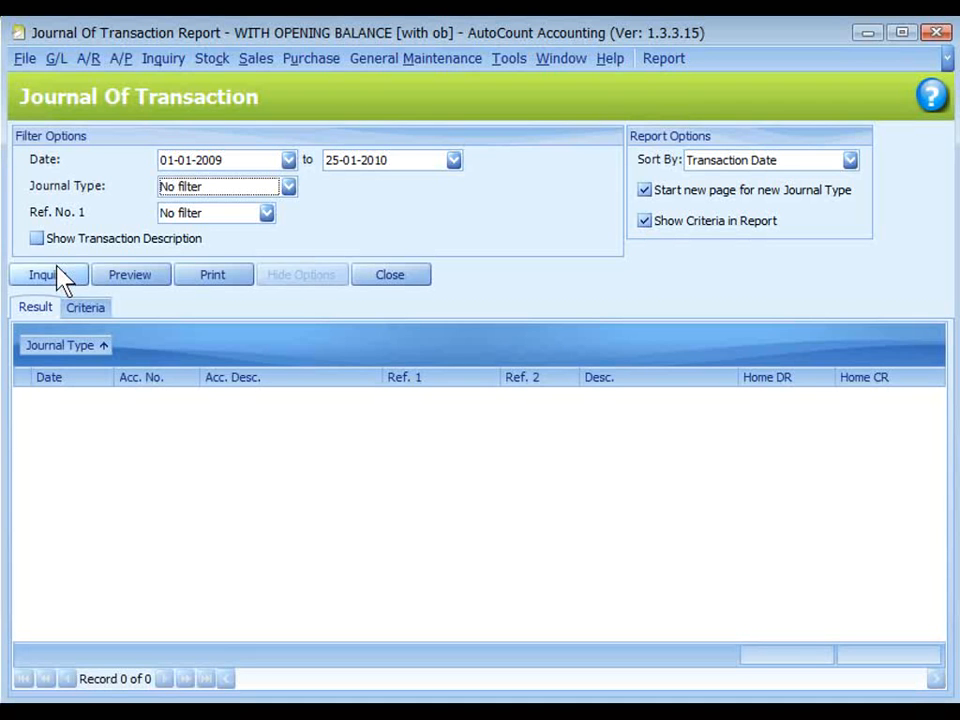
{"action": "left_click", "coordinate": [60, 278]}
{"action": "left_click", "coordinate": [302, 277]}
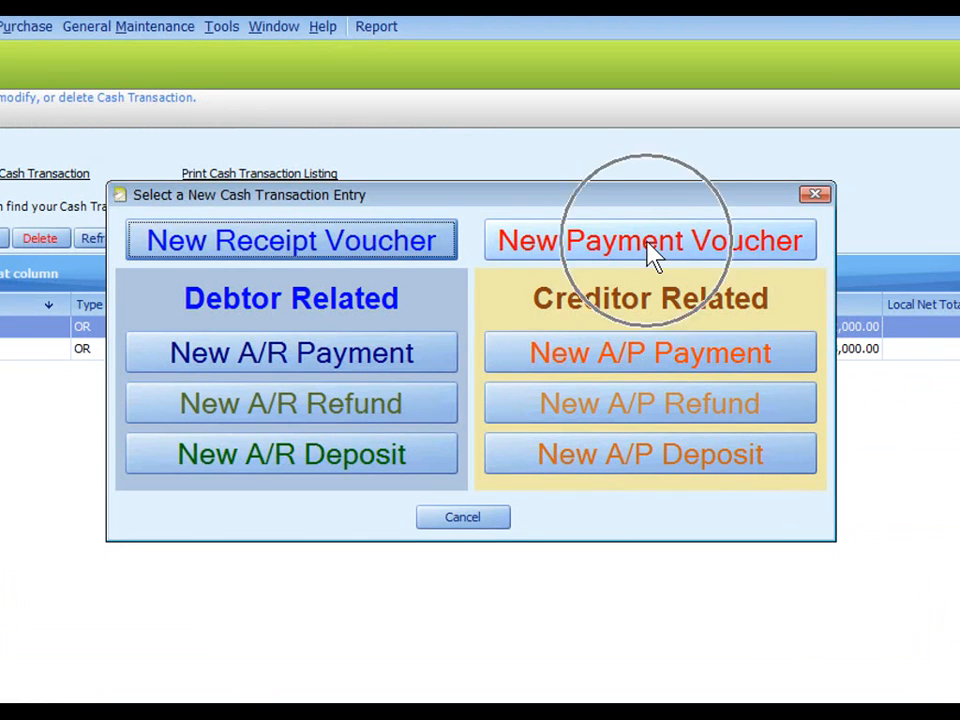
Create a payment voucher with currency code USD and enter a USD BANK payment of 2,000.00.
{"action": "left_click", "coordinate": [650, 254]}
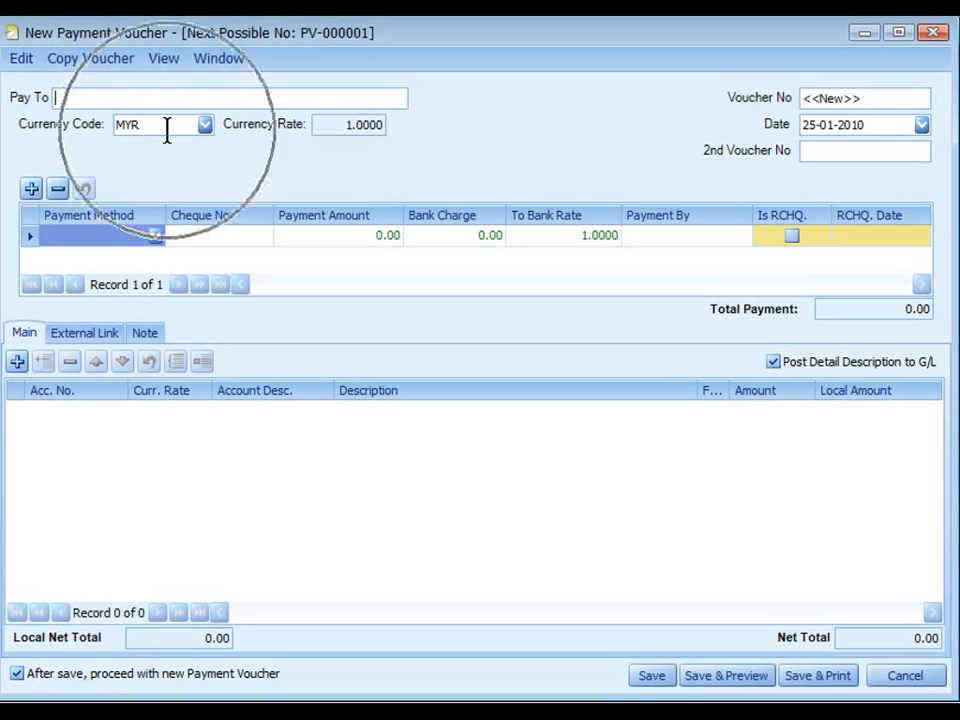
{"action": "left_click", "coordinate": [205, 125]}
{"action": "left_click", "coordinate": [200, 192]}
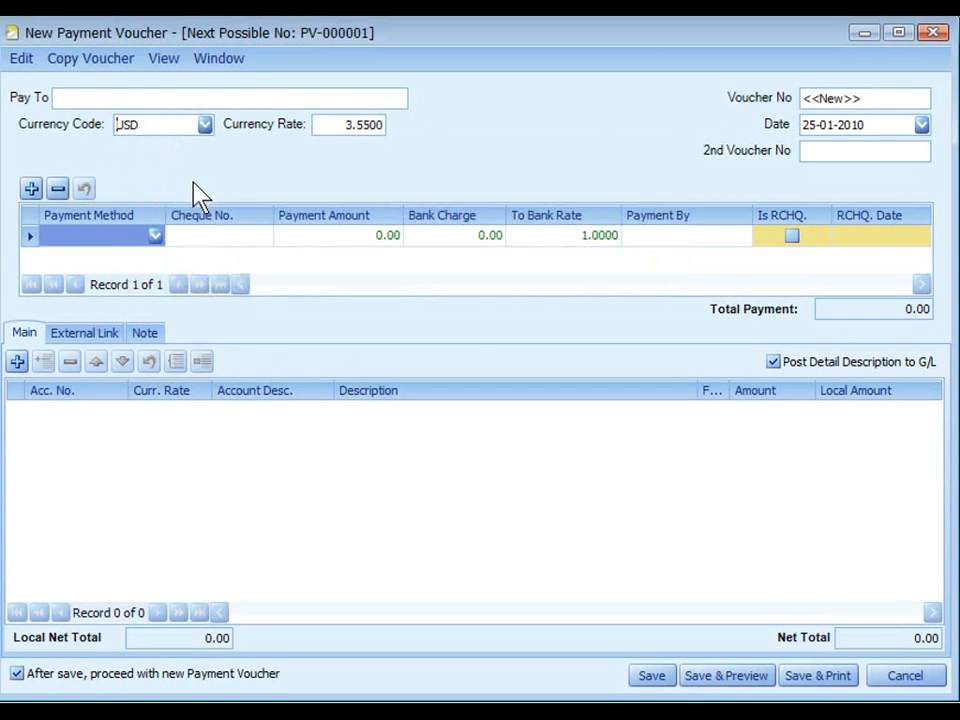
{"action": "left_click", "coordinate": [155, 235]}
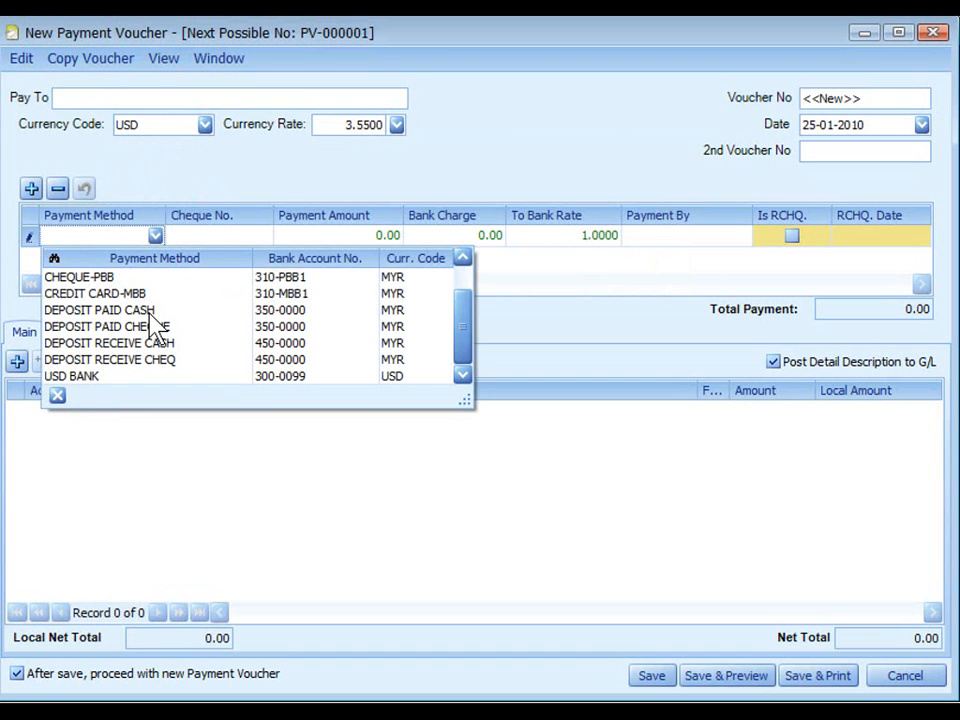
{"action": "left_click", "coordinate": [128, 377]}
{"action": "left_click", "coordinate": [320, 236]}
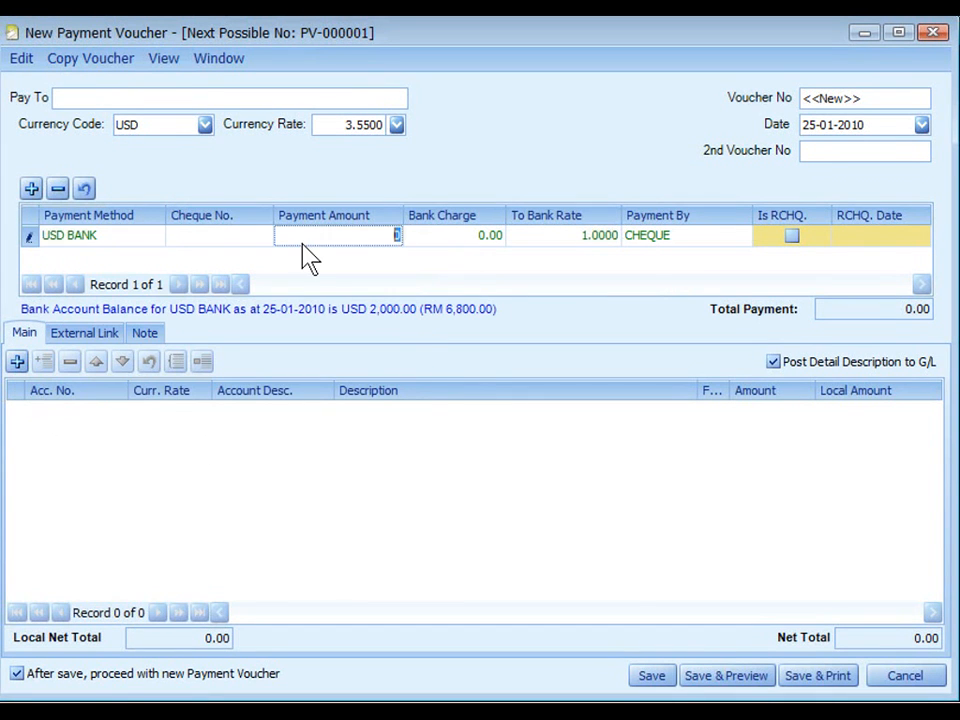
{"action": "type", "text": "2000"}
{"action": "left_click", "coordinate": [557, 258]}
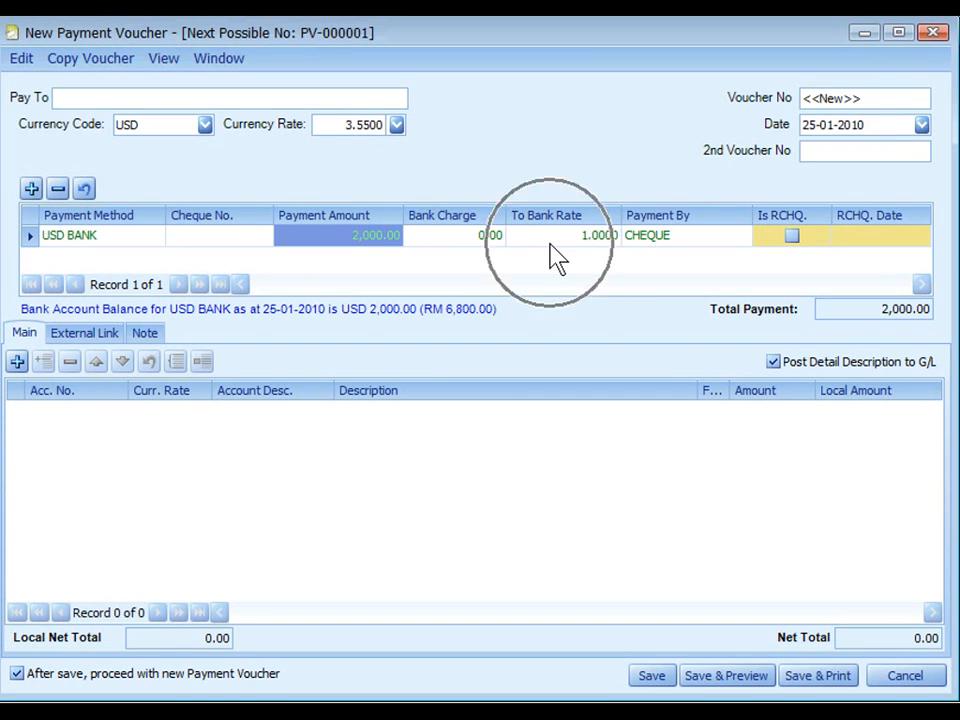
Add a voucher detail line for account 310-MBB1 with the 2,000.00 amount and save the payment voucher.
{"action": "left_click", "coordinate": [17, 362]}
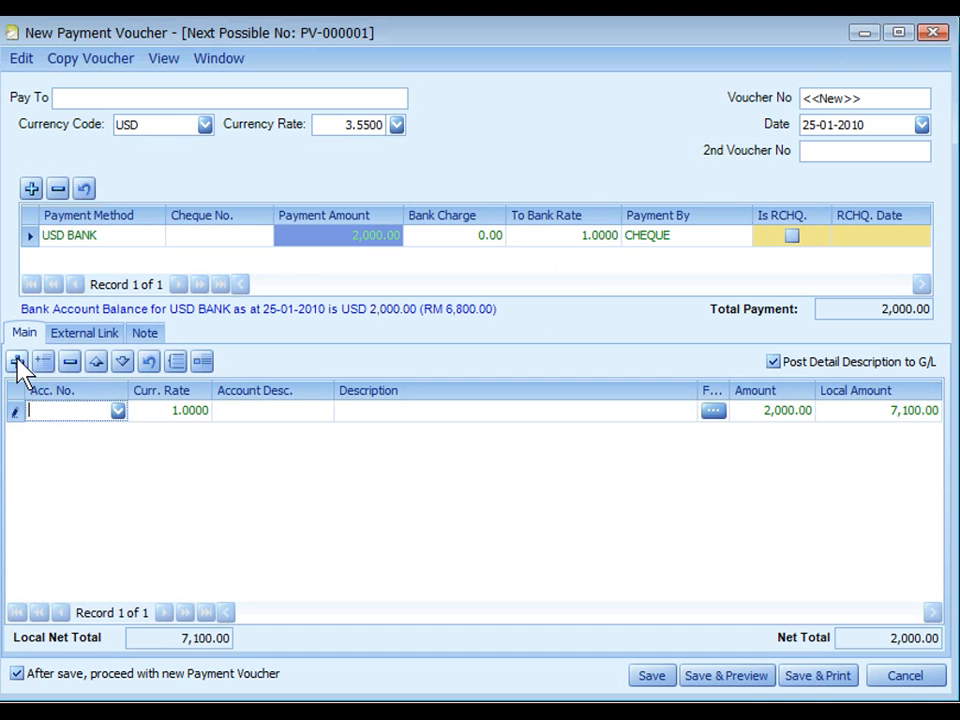
{"action": "left_click", "coordinate": [121, 413]}
{"action": "left_click", "coordinate": [156, 446]}
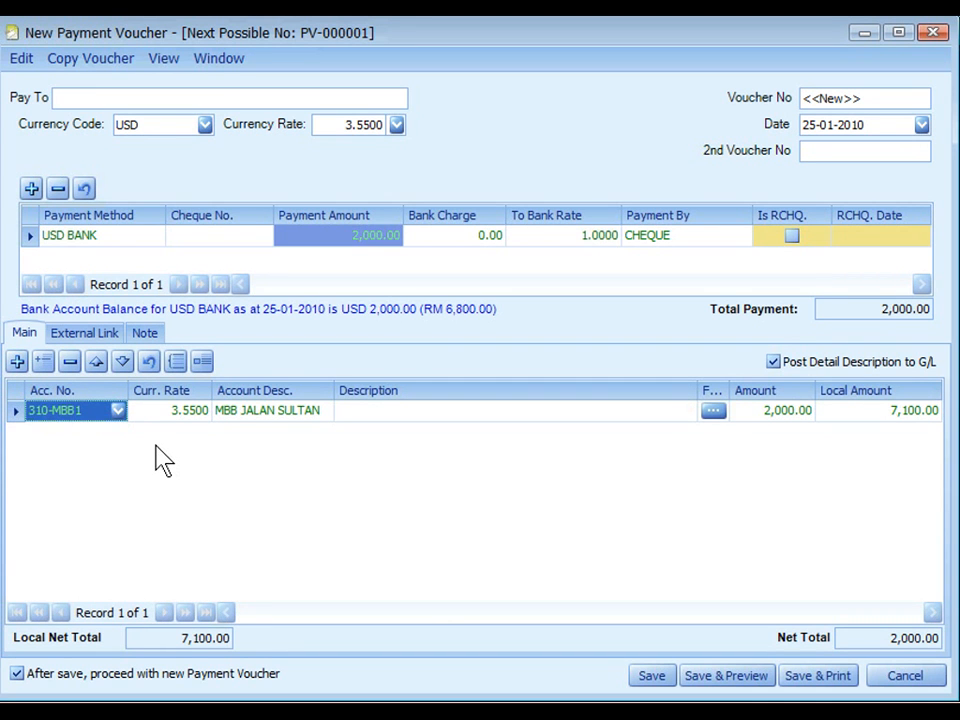
{"action": "left_click", "coordinate": [873, 425]}
{"action": "left_click", "coordinate": [652, 680]}
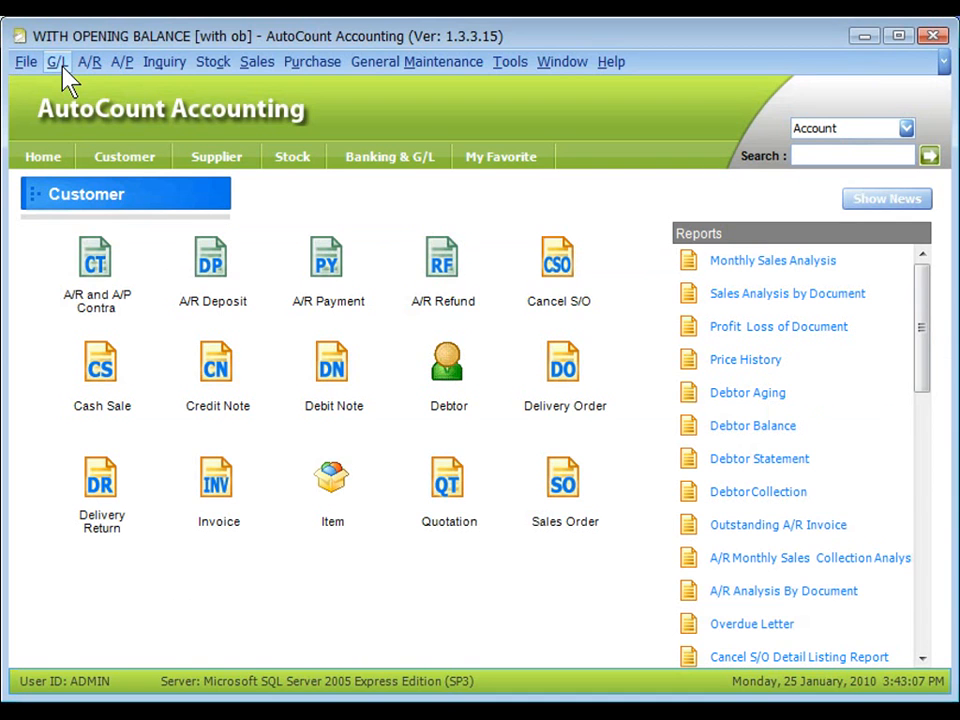
Run the Ledger report for account 300-0099 from 01-01-2010 to 25-01-2010 and examine its USD and home currency balances.
{"action": "left_click", "coordinate": [58, 64]}
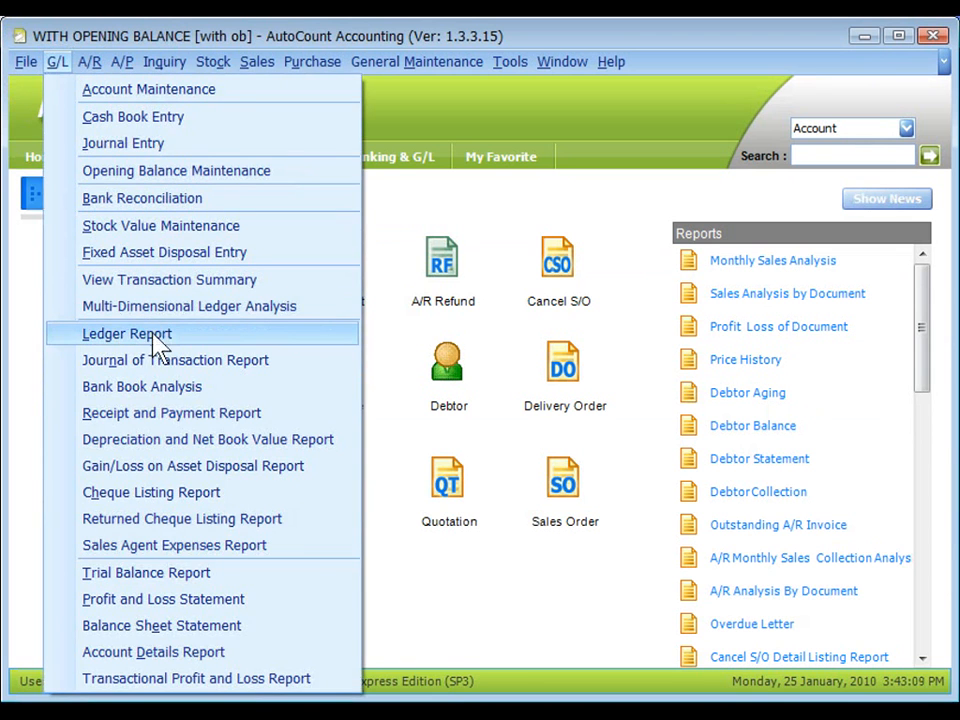
{"action": "left_click", "coordinate": [182, 336]}
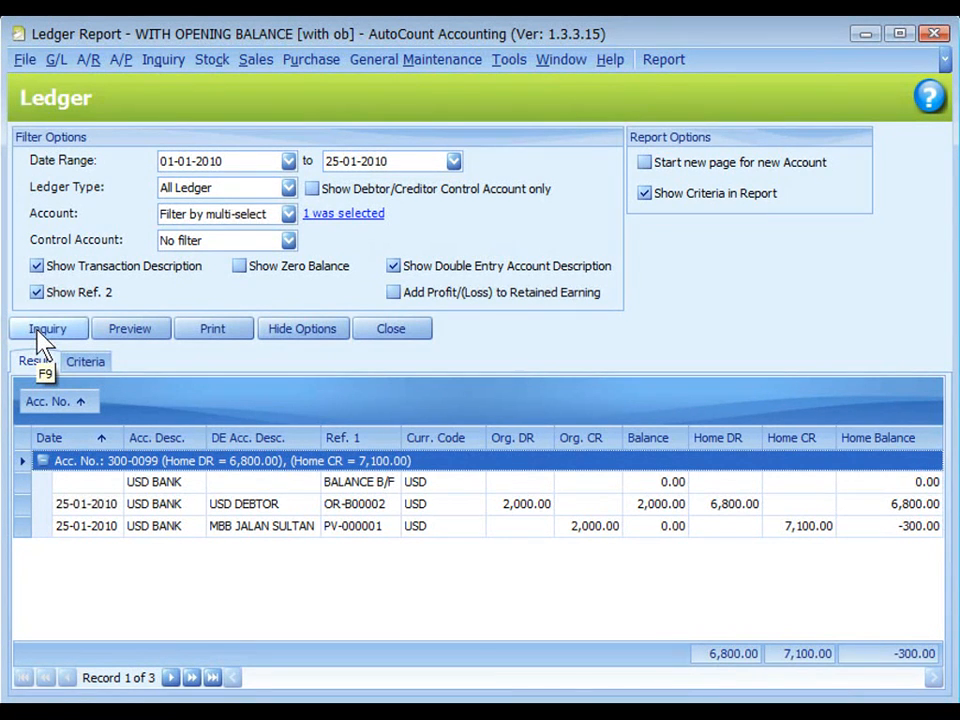
{"action": "left_click", "coordinate": [596, 523]}
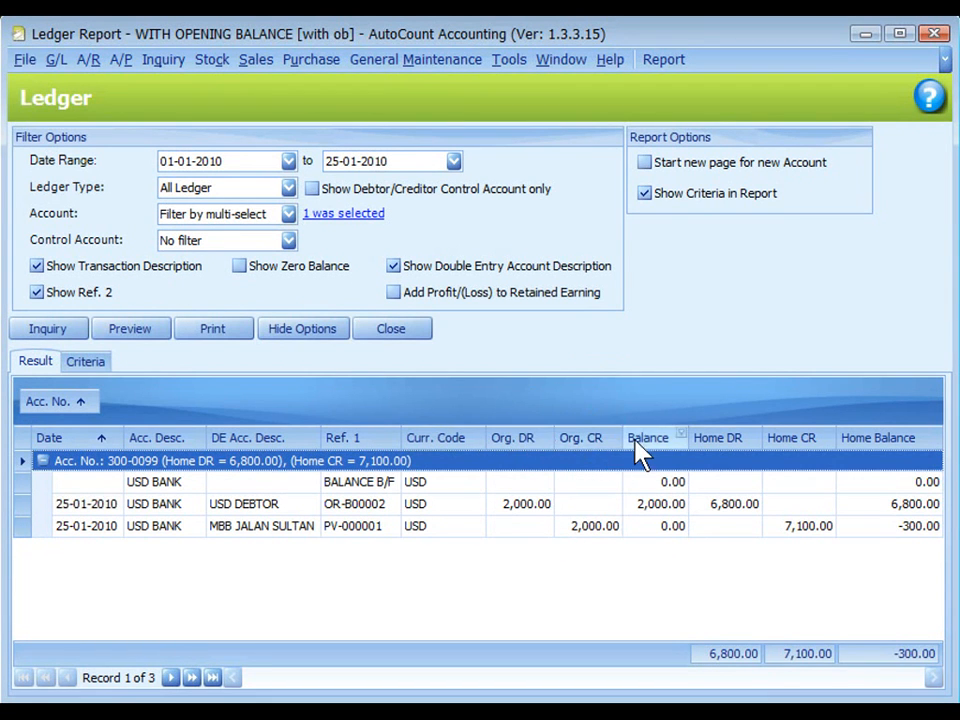
{"action": "left_click", "coordinate": [648, 528]}
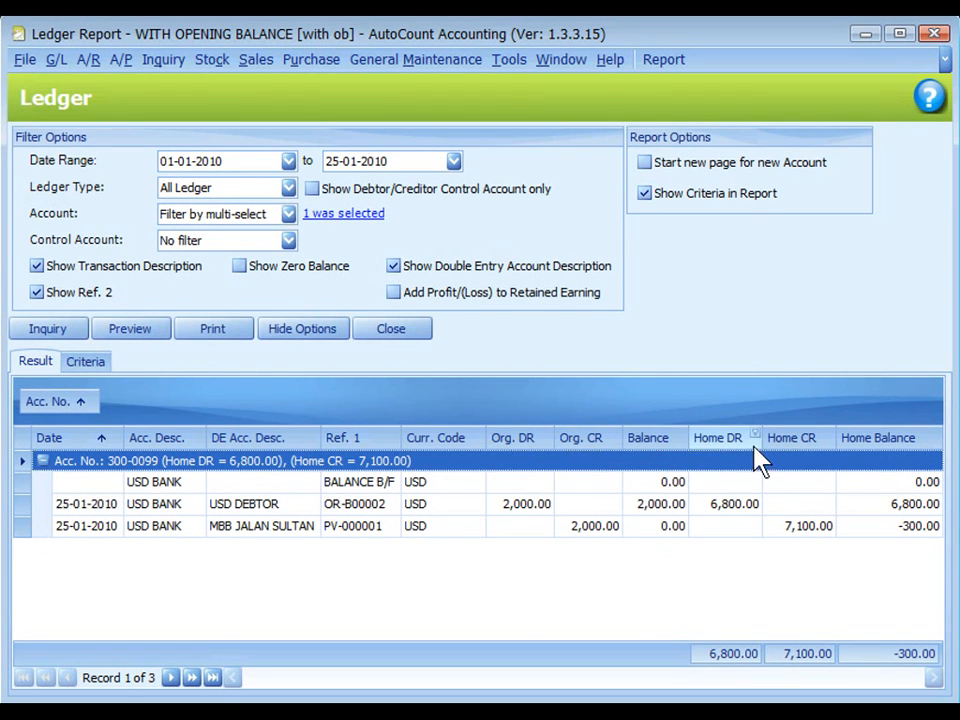
{"action": "left_click", "coordinate": [873, 531]}
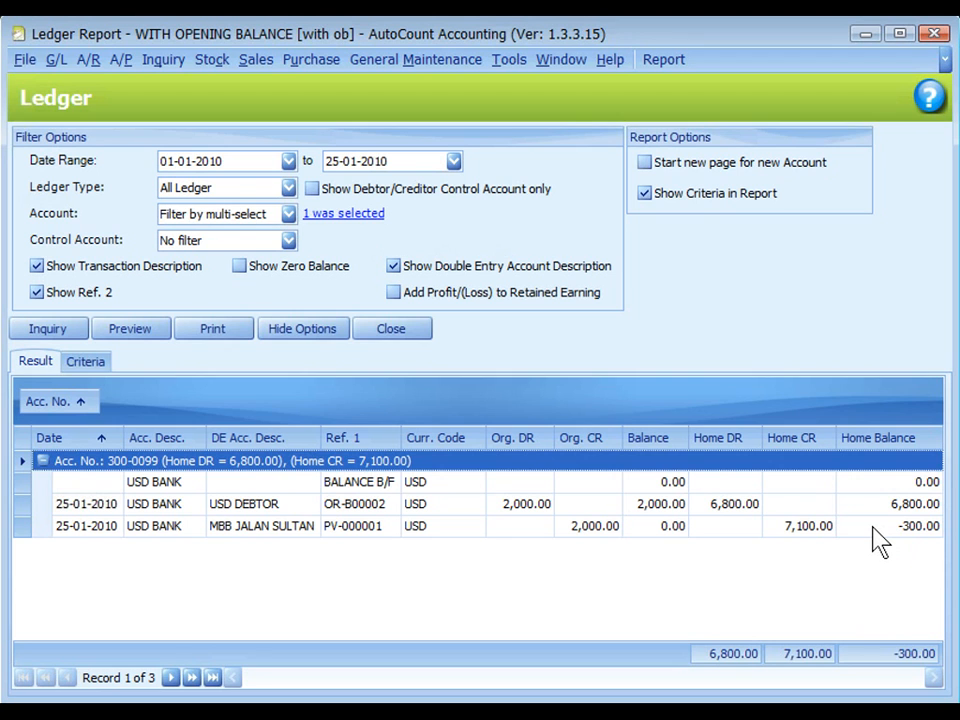
{"action": "left_click", "coordinate": [891, 535]}
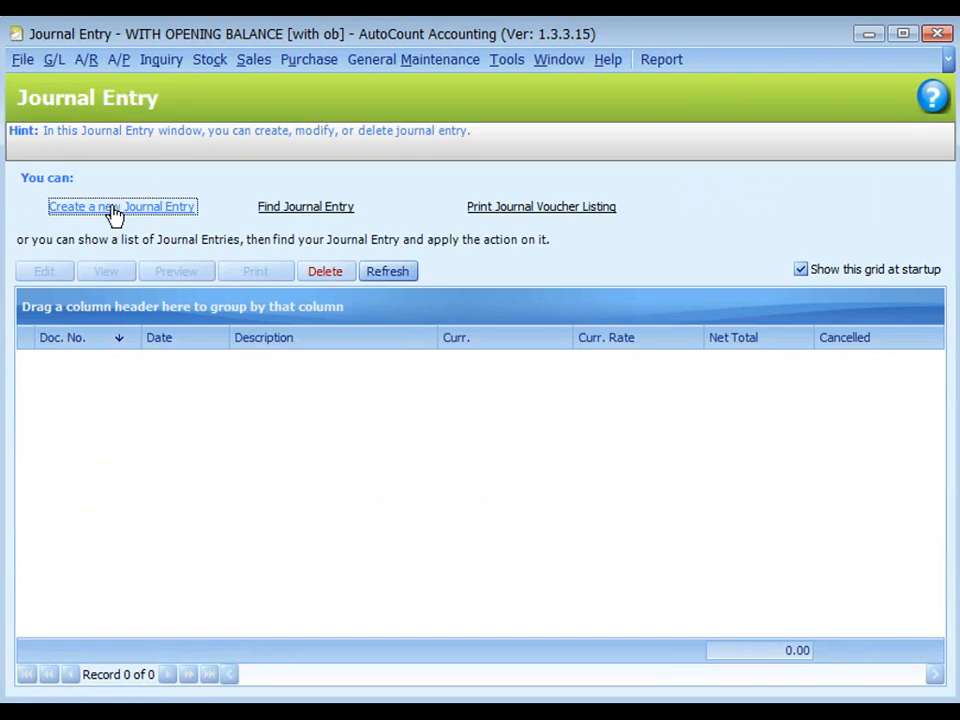
Create a new journal entry with the description OFFSET NEGATIVE BALANCE.
{"action": "left_click", "coordinate": [114, 212]}
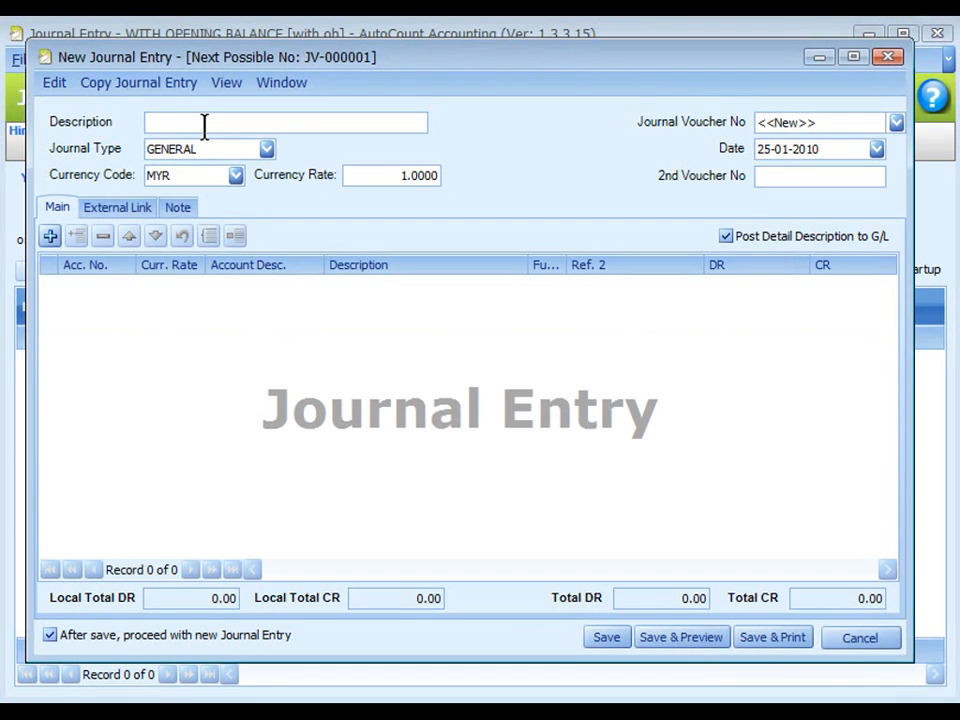
{"action": "left_click", "coordinate": [204, 122]}
{"action": "type", "text": "OFFSET NEGATIVE BALANCE"}
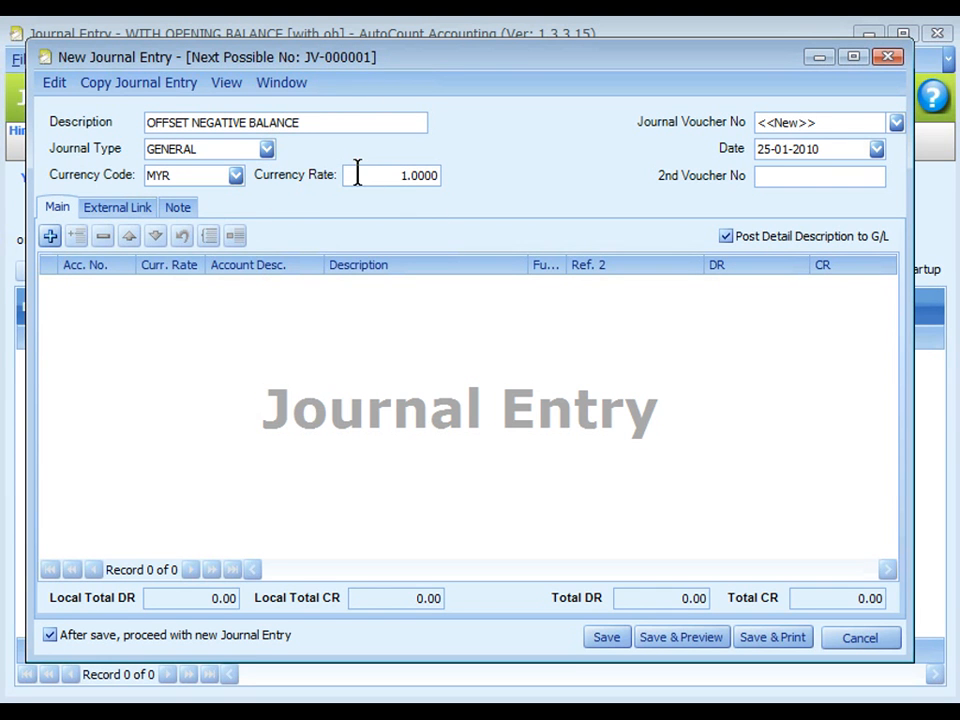
Add a journal line for account 300-0099 USD BANK with currency rate 0.0000 and a debit of 300.00.
{"action": "left_click", "coordinate": [50, 236]}
{"action": "key", "text": "Escape"}
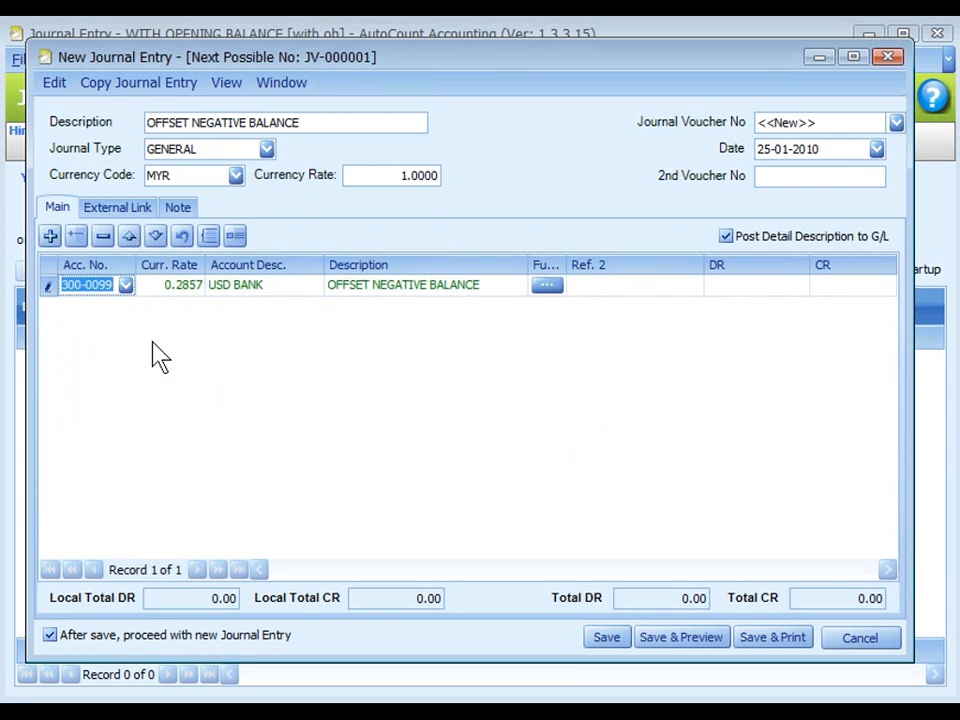
{"action": "key", "text": "Tab"}
{"action": "left_click", "coordinate": [153, 295]}
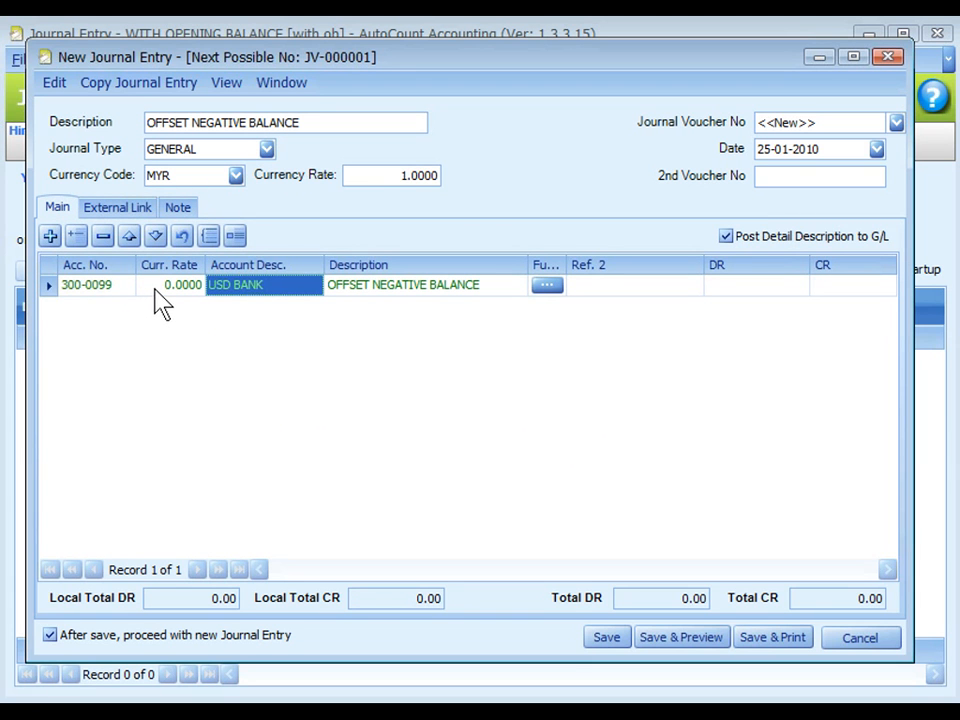
{"action": "left_click", "coordinate": [750, 287]}
{"action": "type", "text": "300"}
{"action": "key", "text": "Tab"}
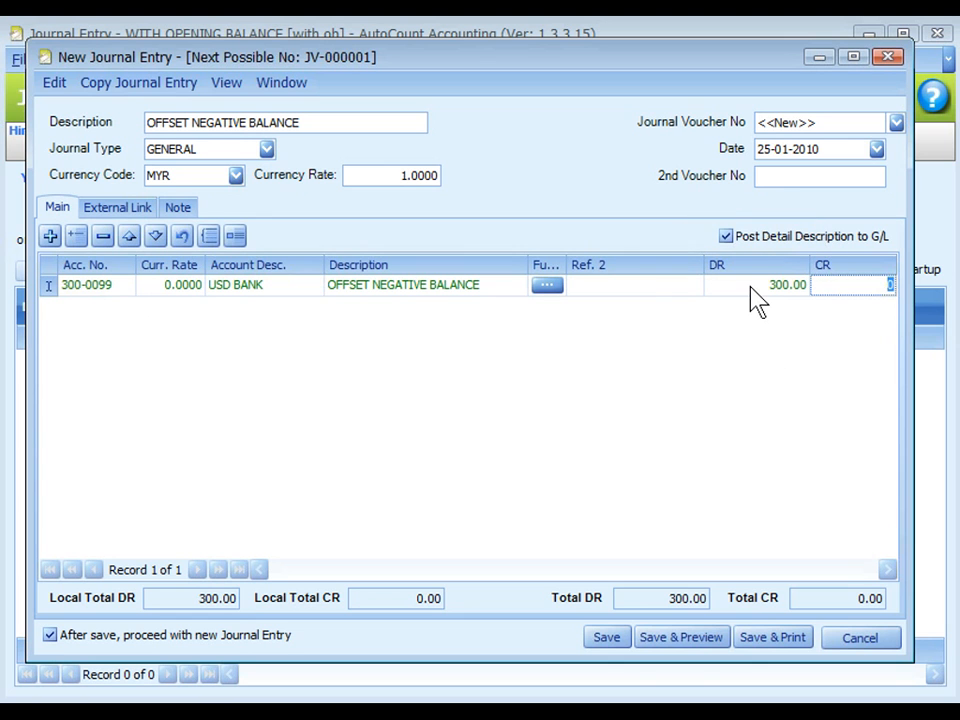
Add a 300.00 credit line for account 530-0000 GAIN ON FOREIGN EXCHANGE and save the journal entry.
{"action": "left_click", "coordinate": [51, 243]}
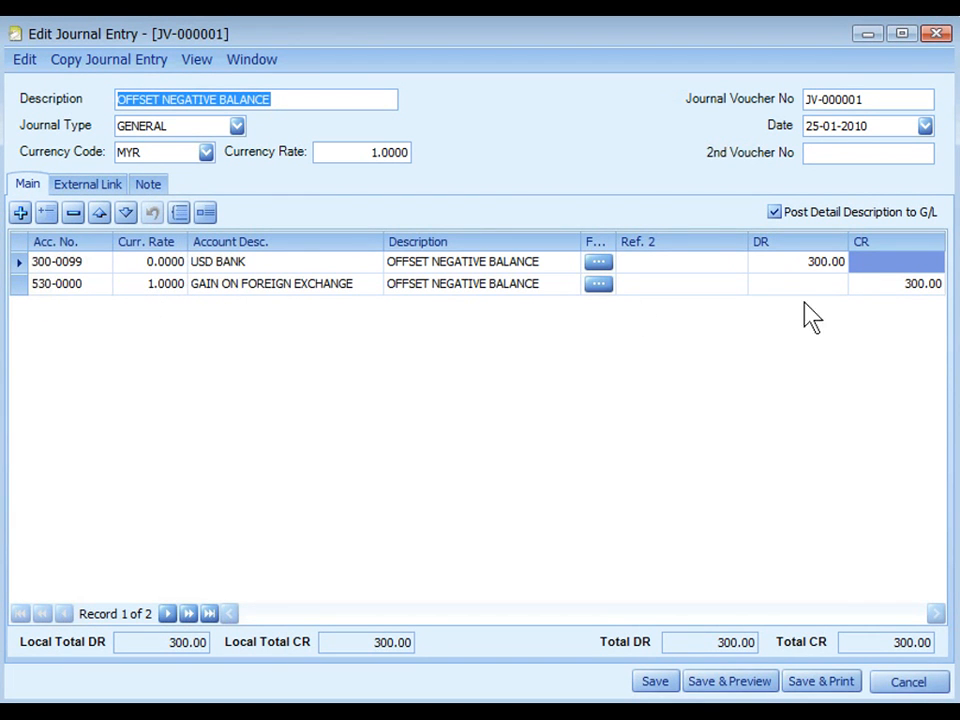
{"action": "key", "text": "ctrl"}
{"action": "left_click", "coordinate": [655, 681]}
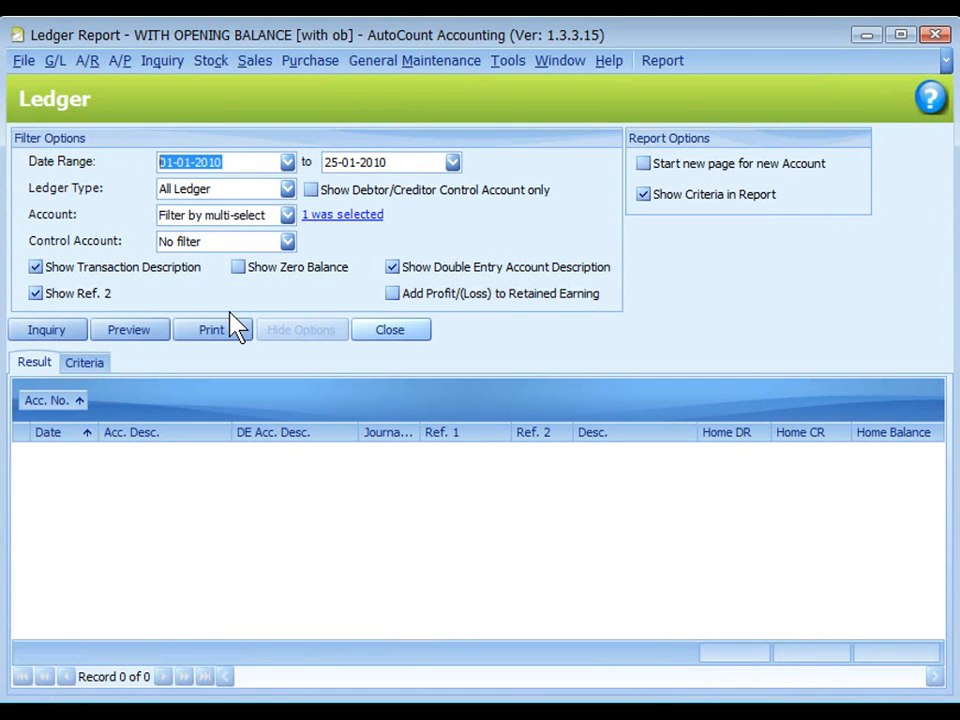
Run the Ledger report again for the selected account to check its home balance.
{"action": "left_click", "coordinate": [25, 333]}
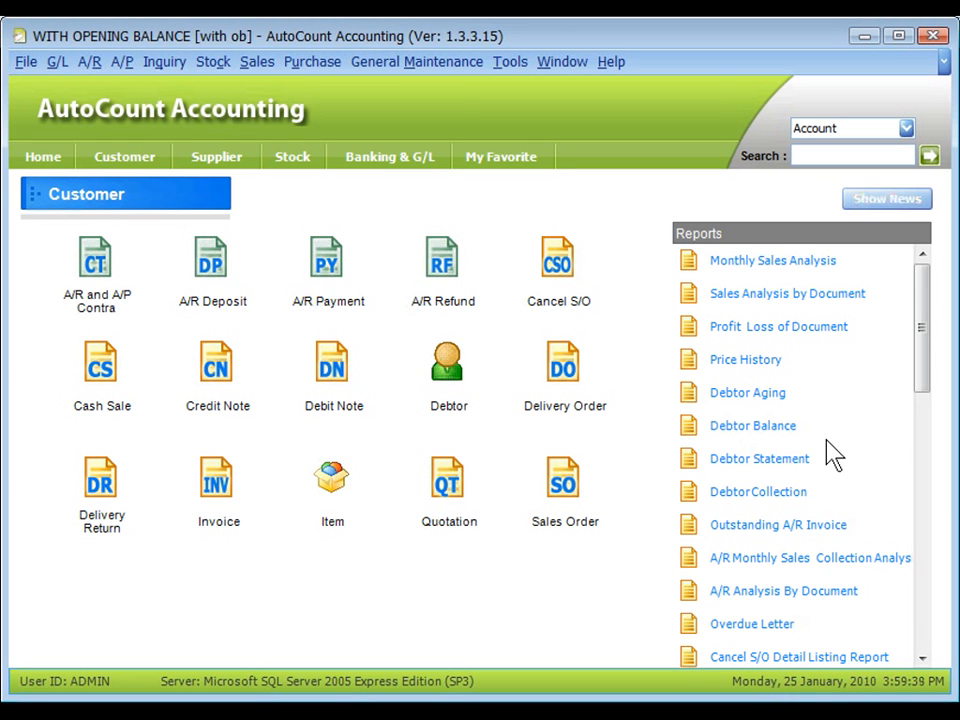
Open the stock maintenance window for item prices by currency.
{"action": "left_click", "coordinate": [213, 61]}
{"action": "mouse_move", "coordinate": [422, 129]}
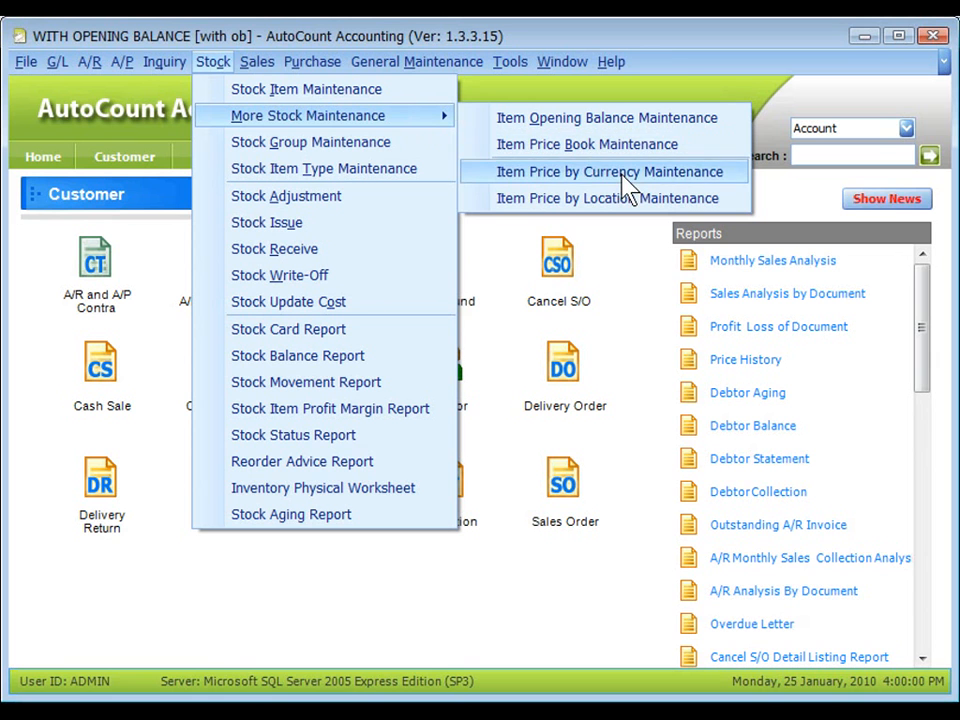
{"action": "left_click", "coordinate": [622, 176]}
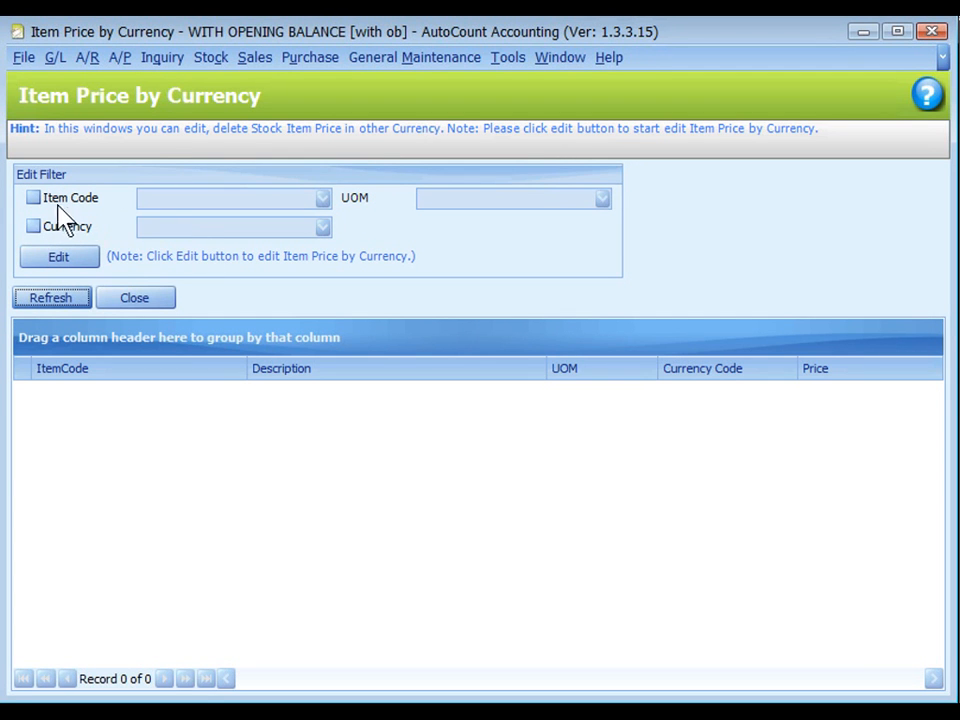
Filter the item prices by currency USD only, without an item code filter, and open the matching items for editing.
{"action": "left_click", "coordinate": [40, 199]}
{"action": "left_click", "coordinate": [40, 199]}
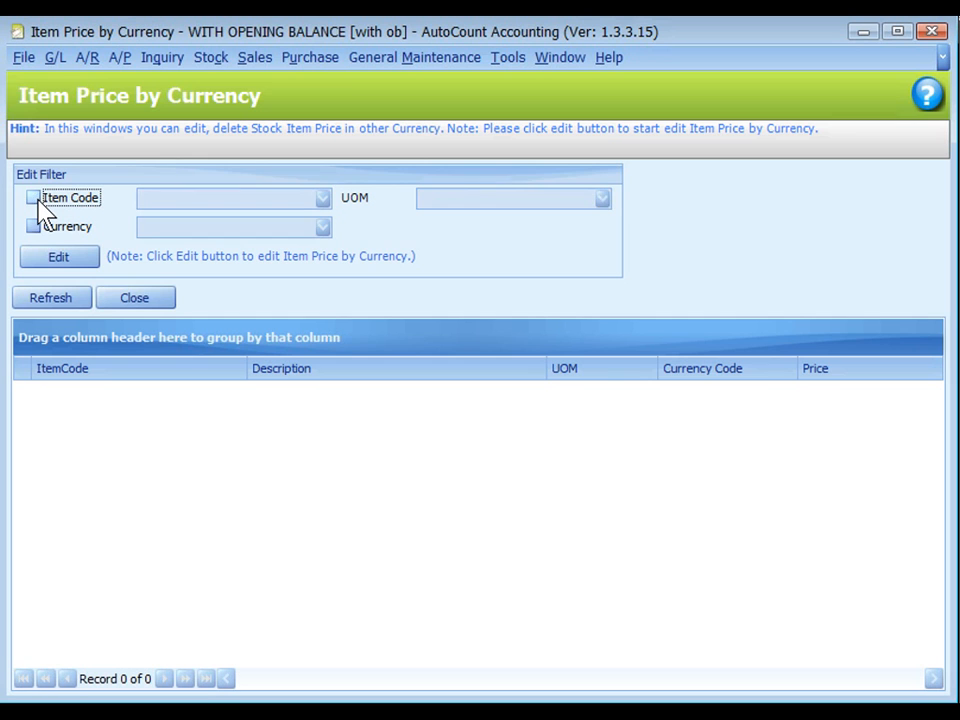
{"action": "left_click", "coordinate": [39, 229]}
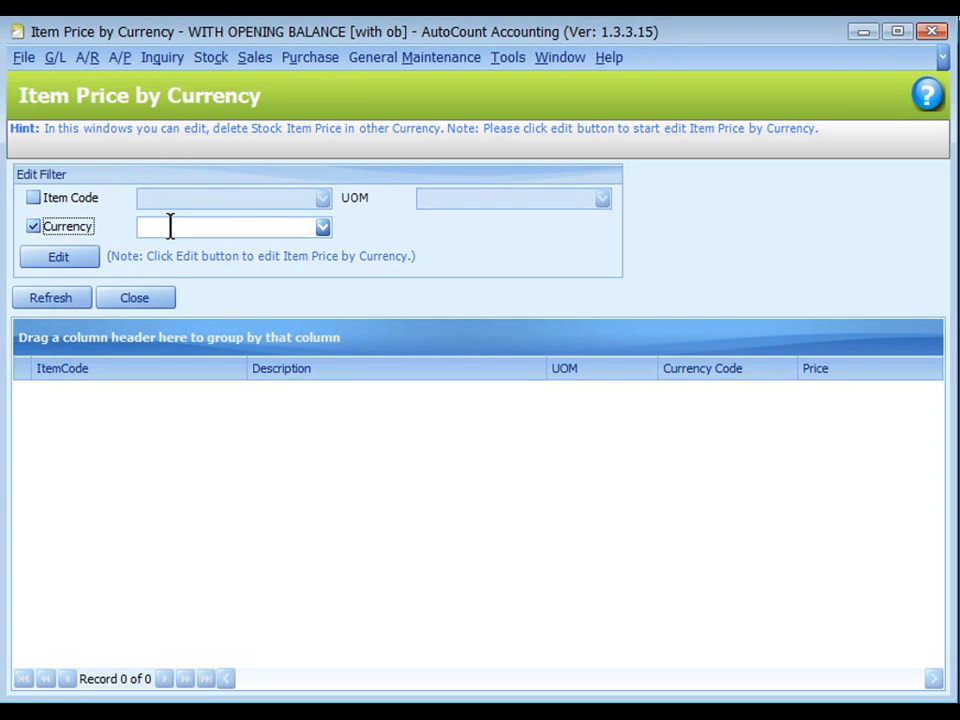
{"action": "left_click", "coordinate": [34, 198]}
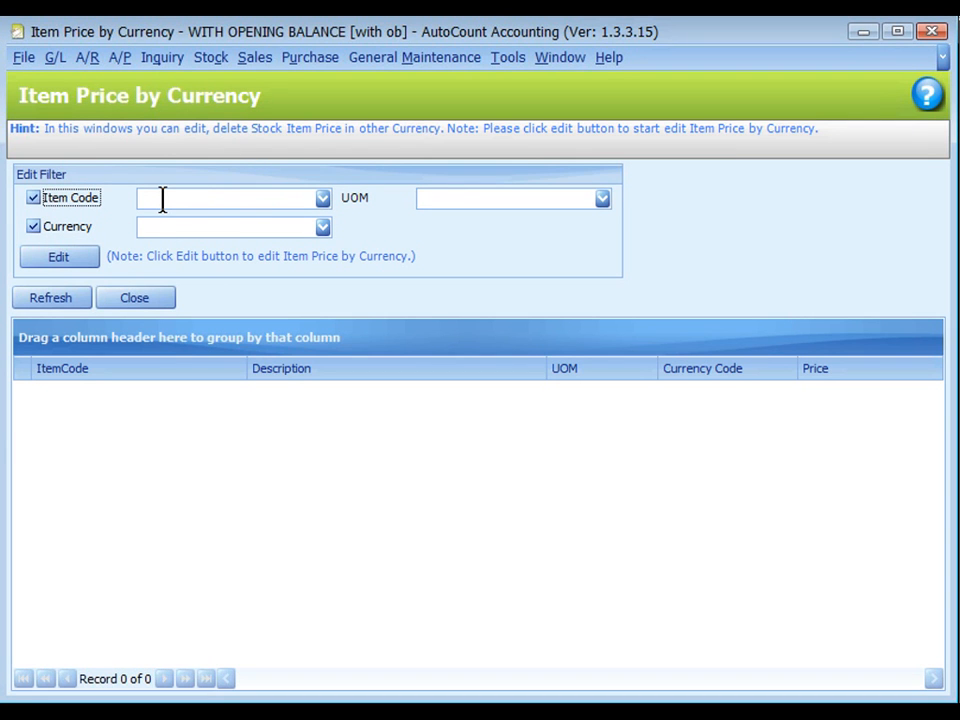
{"action": "left_click", "coordinate": [160, 224]}
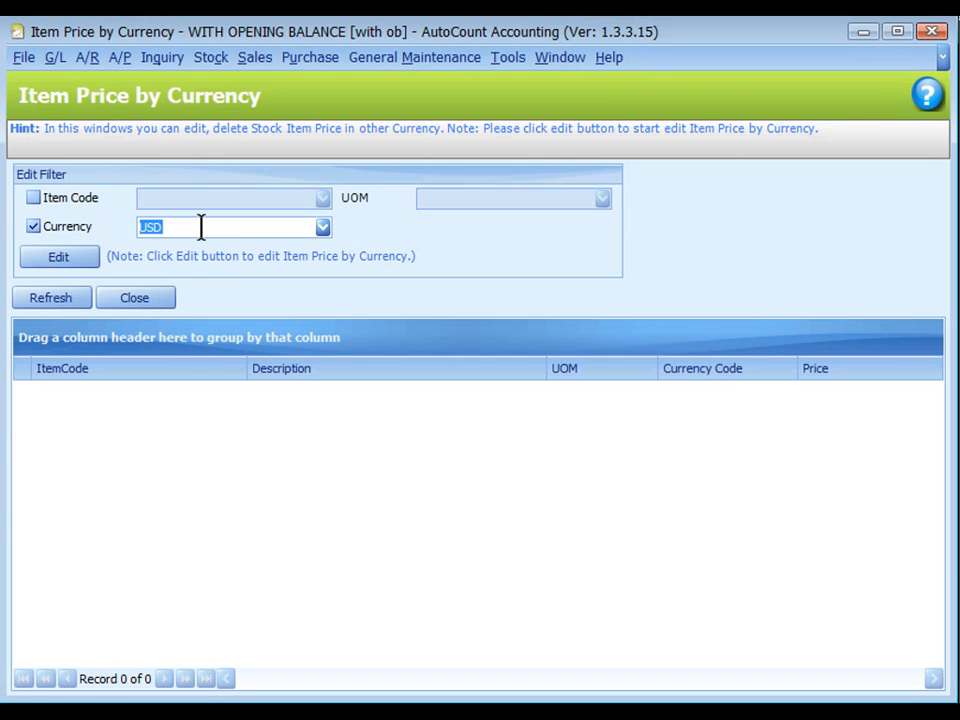
{"action": "left_click", "coordinate": [201, 227]}
{"action": "left_click", "coordinate": [58, 259]}
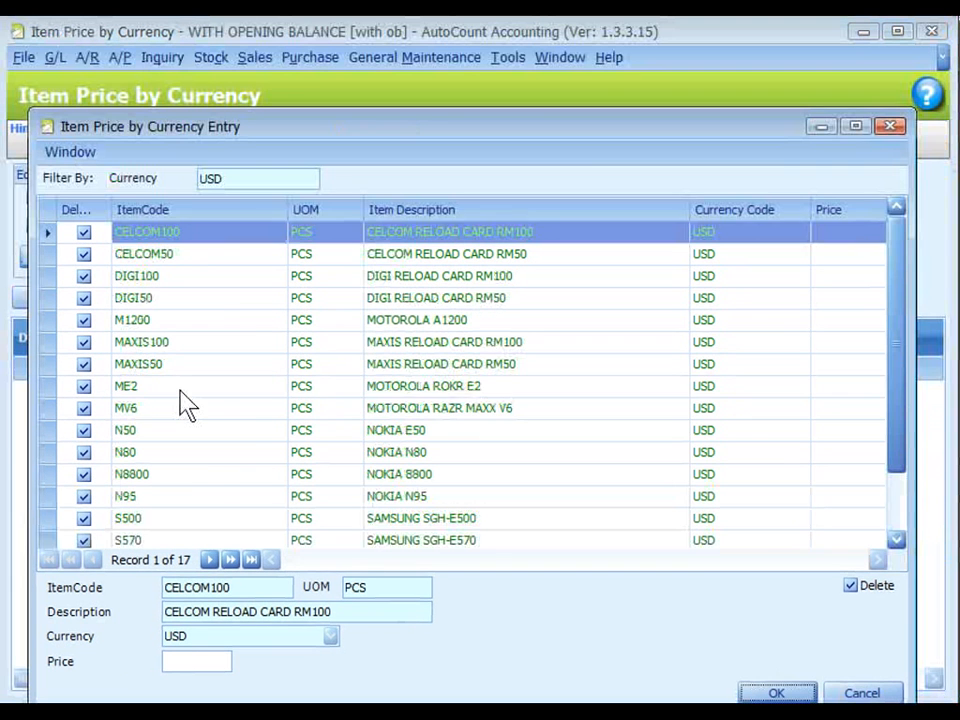
Set the USD price of item ME2 MOTOROLA ROKR E2 to 200.
{"action": "left_click", "coordinate": [181, 391]}
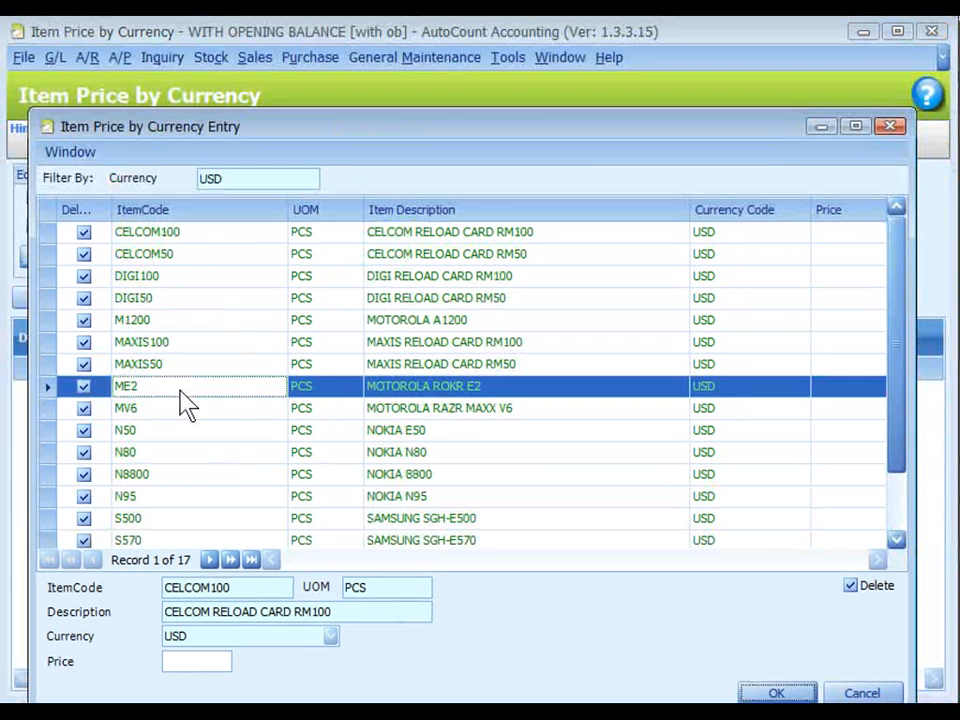
{"action": "left_click", "coordinate": [190, 665]}
{"action": "type", "text": "200"}
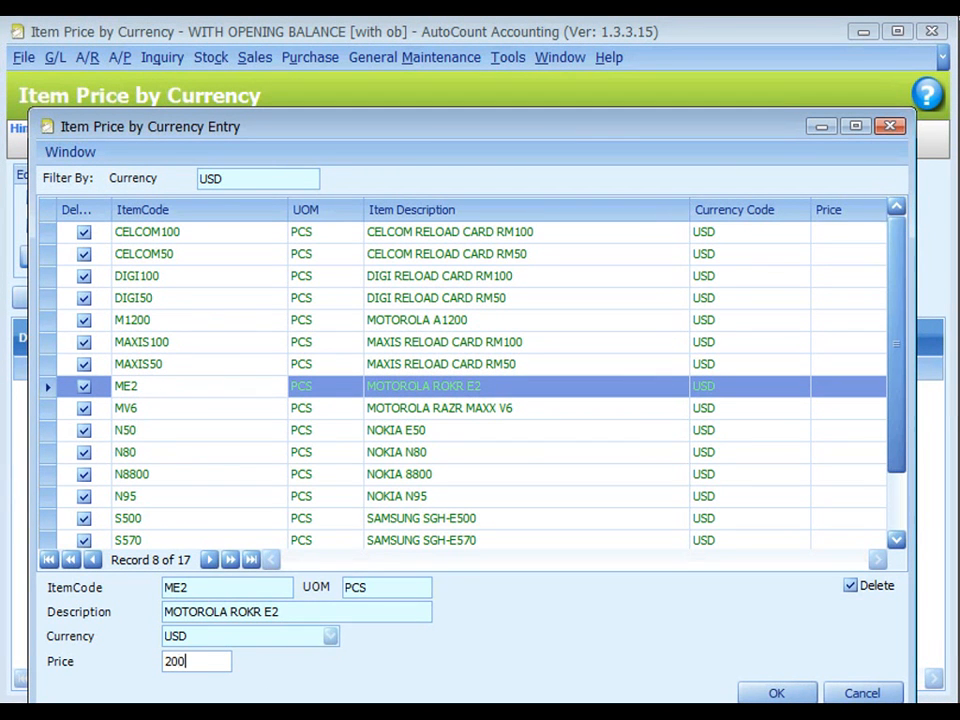
Set the USD price of item N50 NOKIA E50 to 430 and save the price entries.
{"action": "left_click", "coordinate": [236, 429]}
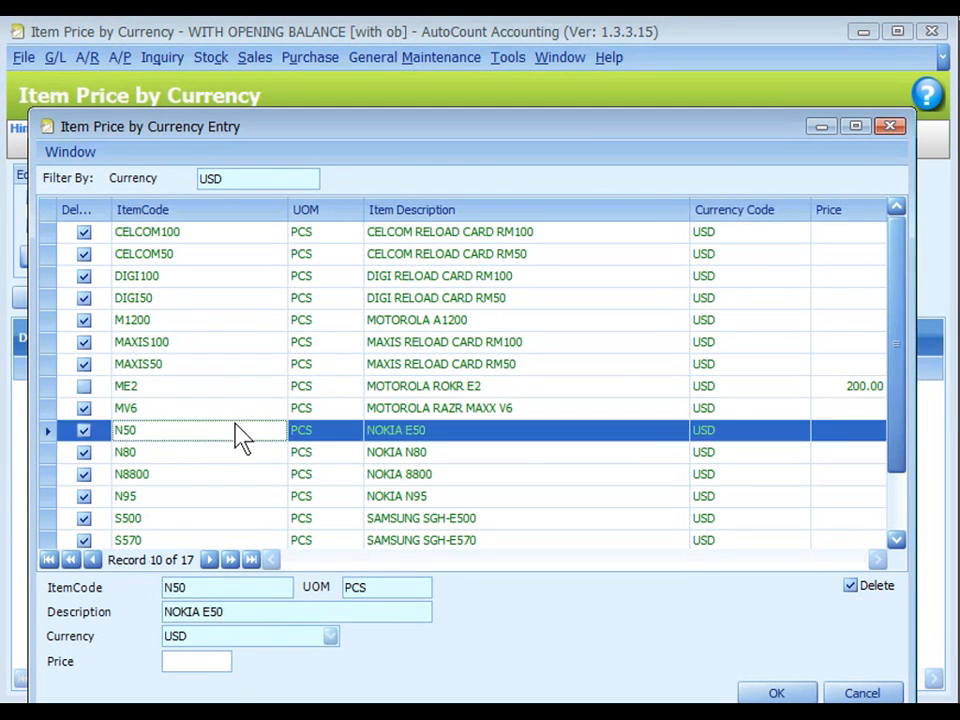
{"action": "left_click", "coordinate": [193, 660]}
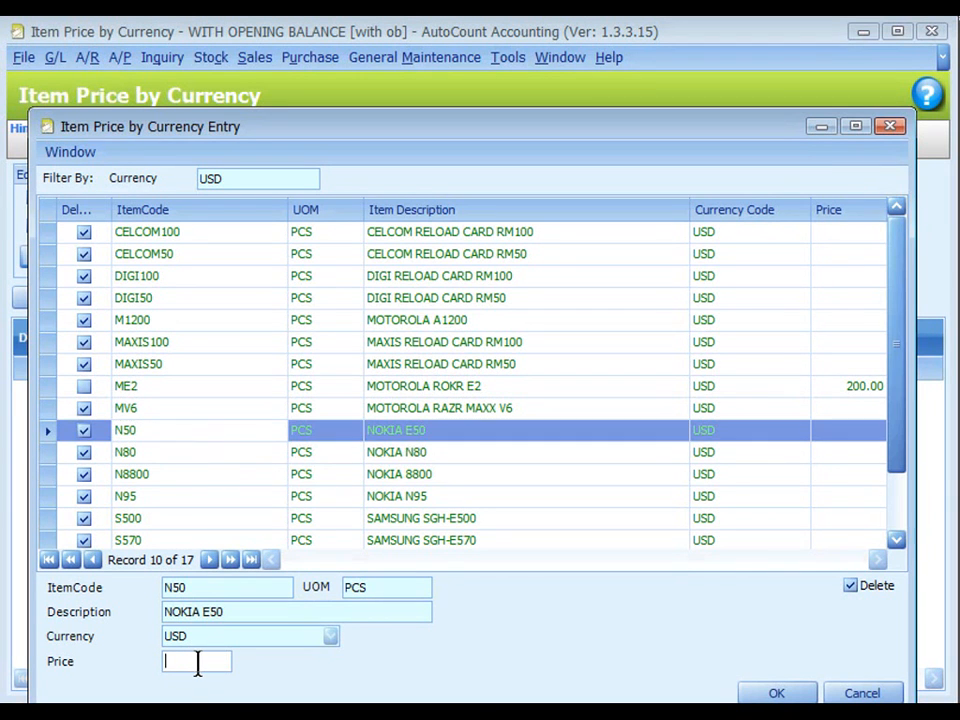
{"action": "type", "text": "433"}
{"action": "key", "text": "BackSpace"}
{"action": "type", "text": "0"}
{"action": "left_click", "coordinate": [112, 470]}
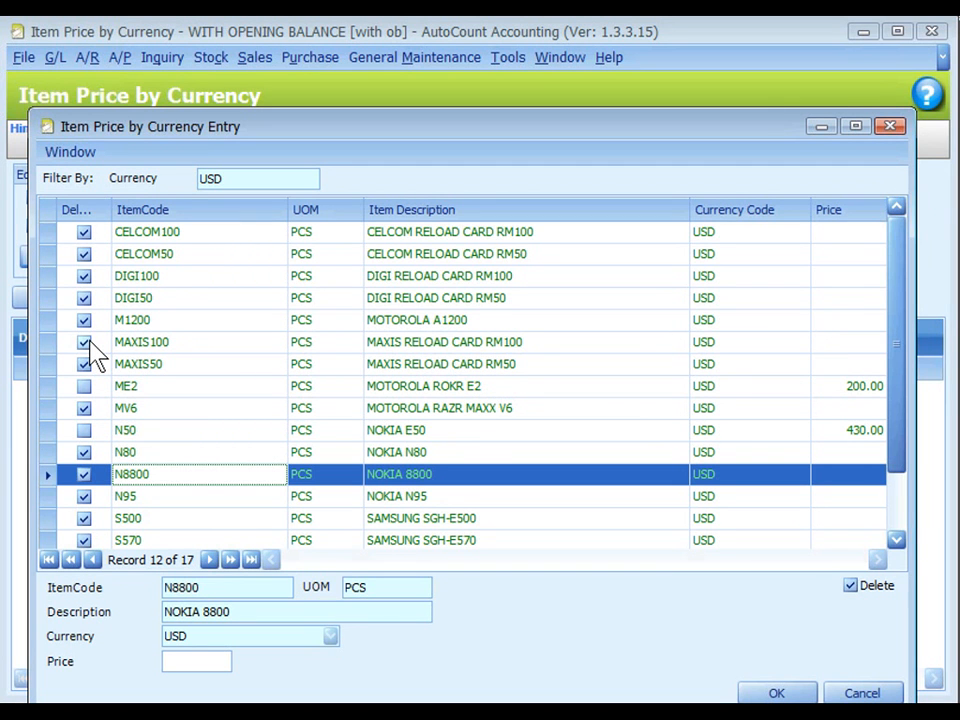
{"action": "left_click_drag", "start_coordinate": [677, 128], "coordinate": [679, 91]}
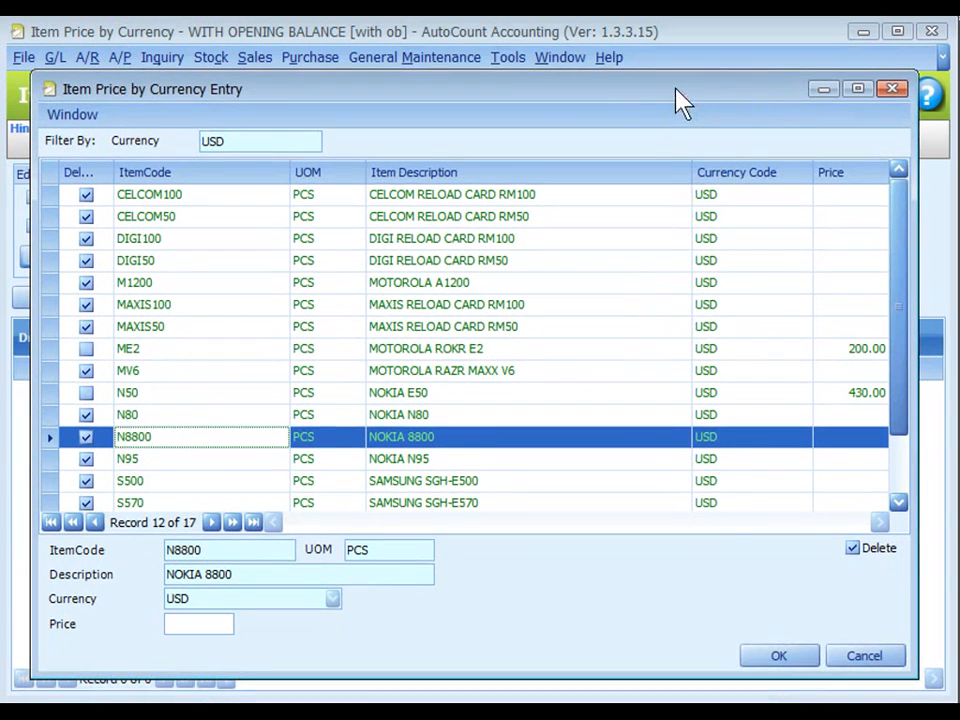
{"action": "left_click", "coordinate": [781, 660]}
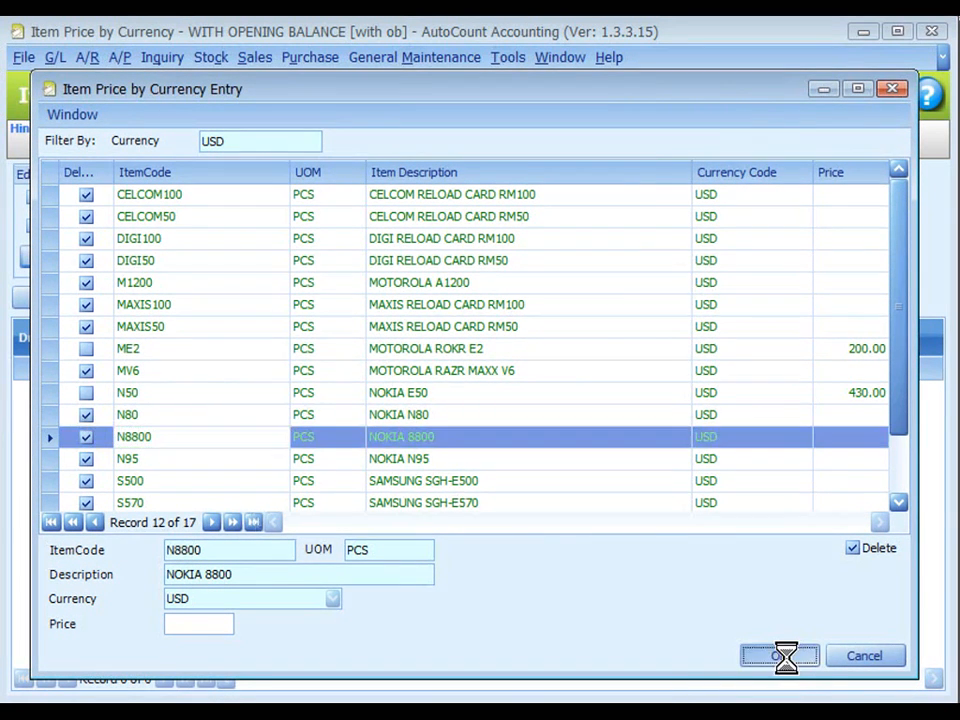